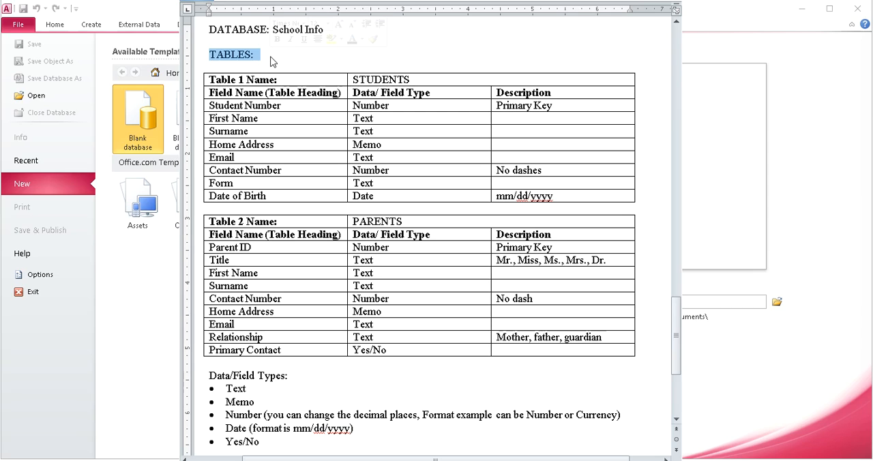
- Review the database name and the table specifications in the Word document, then return to Access
drag(267, 81, 444, 351)
click(151, 273)
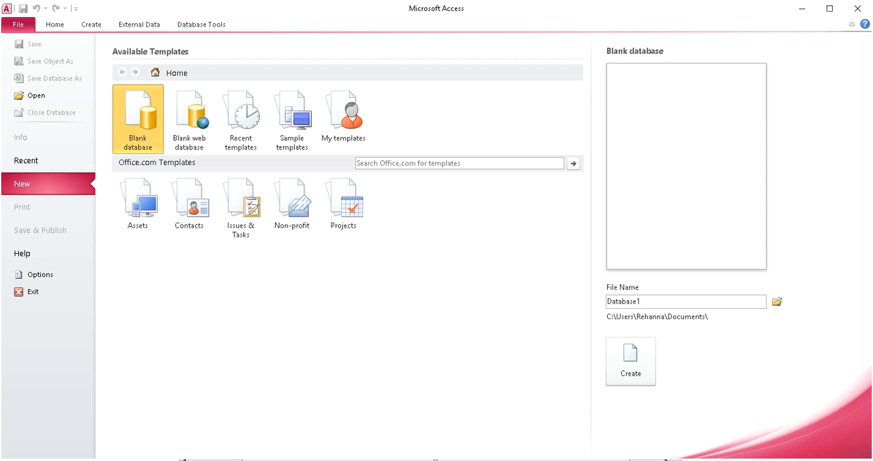
key(alt+Tab)
click(289, 40)
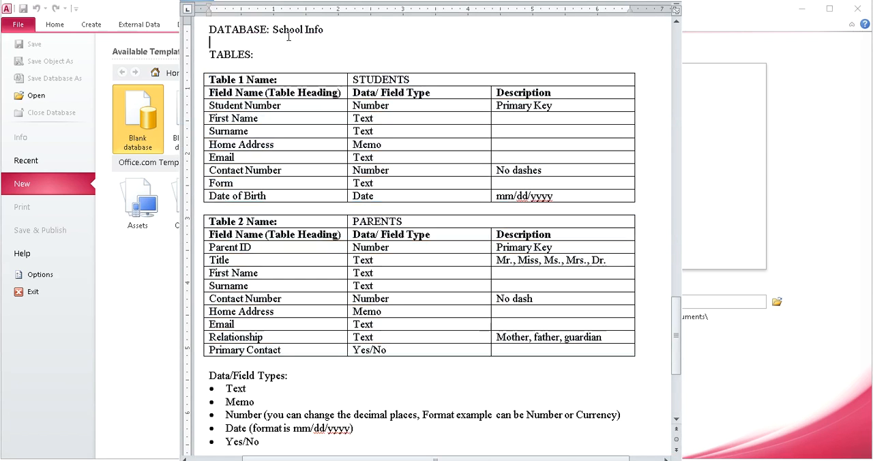
drag(325, 30, 292, 27)
click(150, 304)
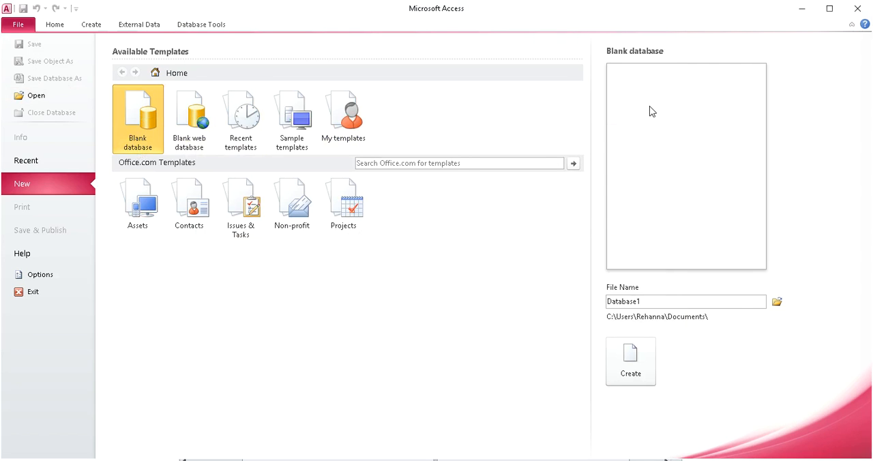
- Create a blank database named School Info, saved in the Desktop folder
double_click(654, 301)
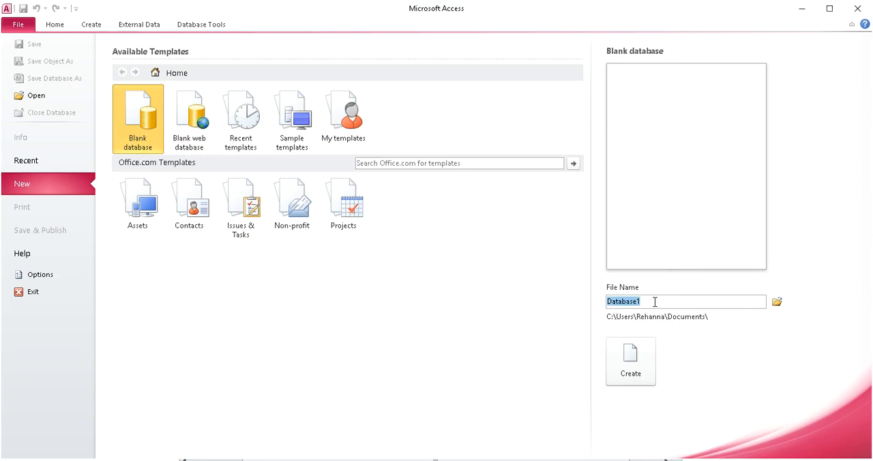
text(School Info)
click(776, 302)
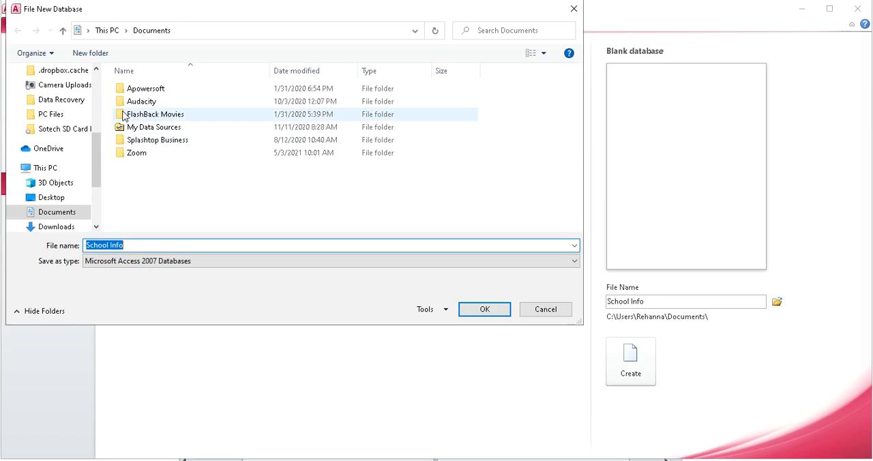
click(57, 198)
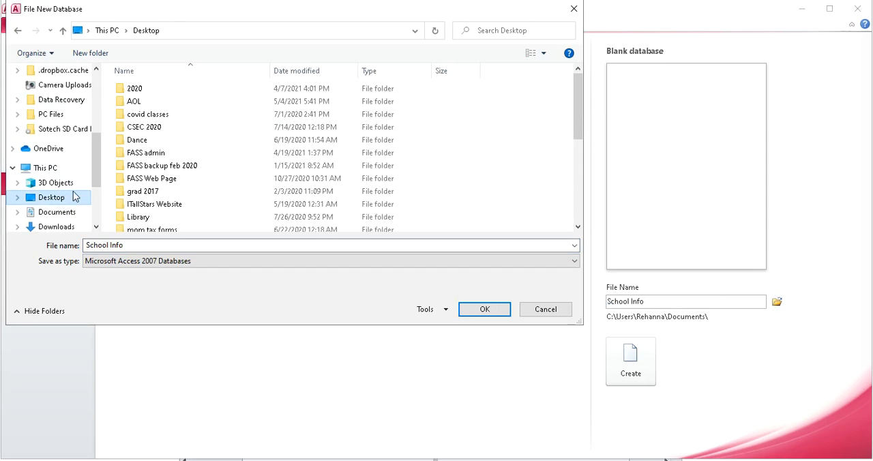
click(492, 315)
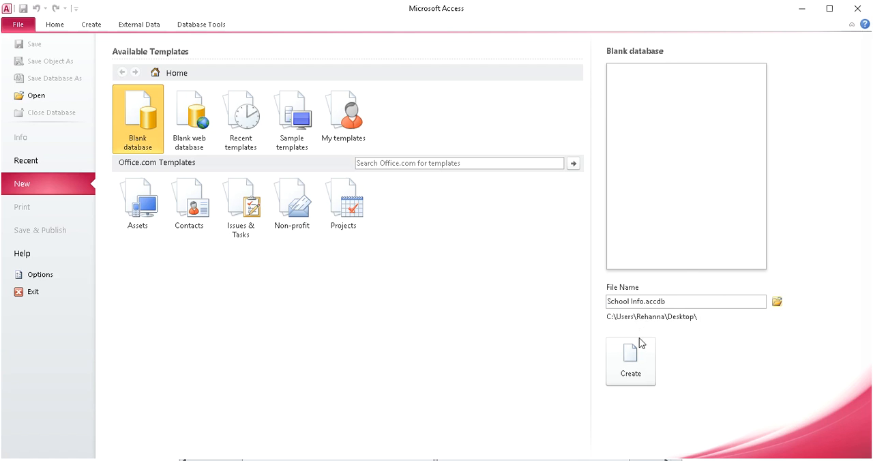
click(631, 373)
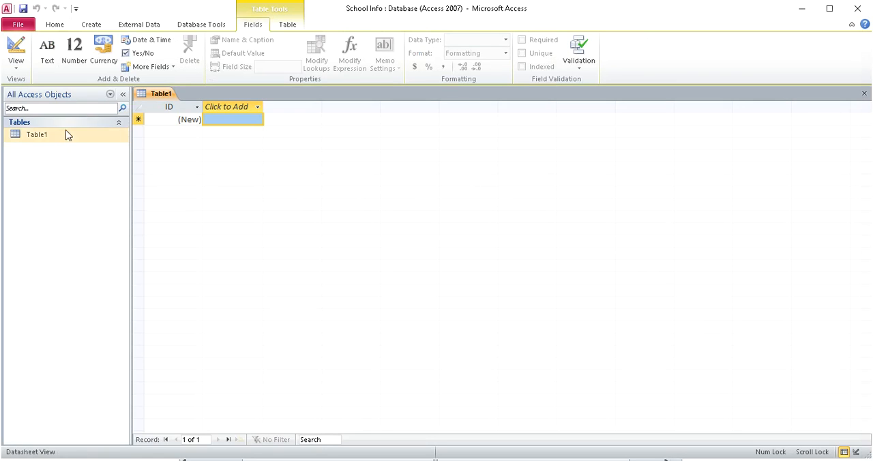
- Close the empty default Table1 and look over the object groups the navigation pane can filter by
click(119, 124)
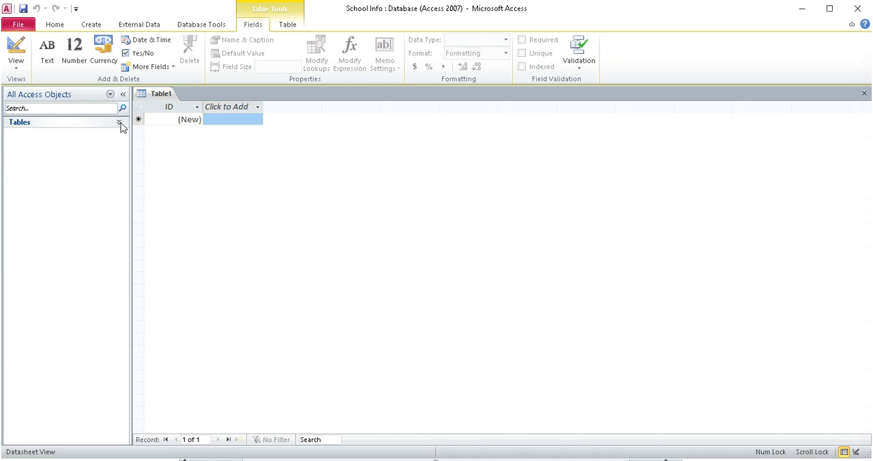
click(119, 124)
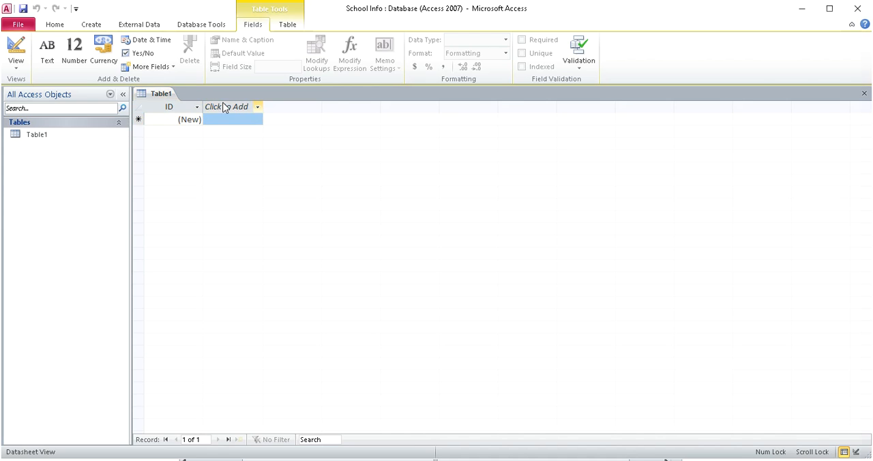
click(864, 95)
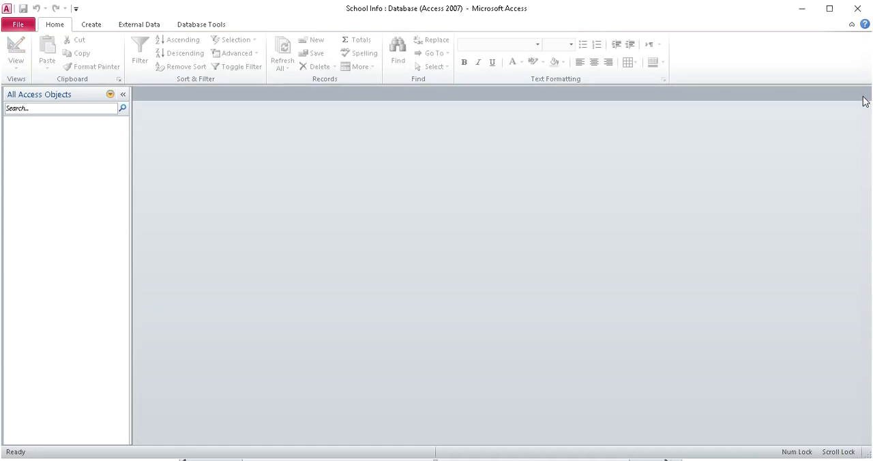
click(109, 95)
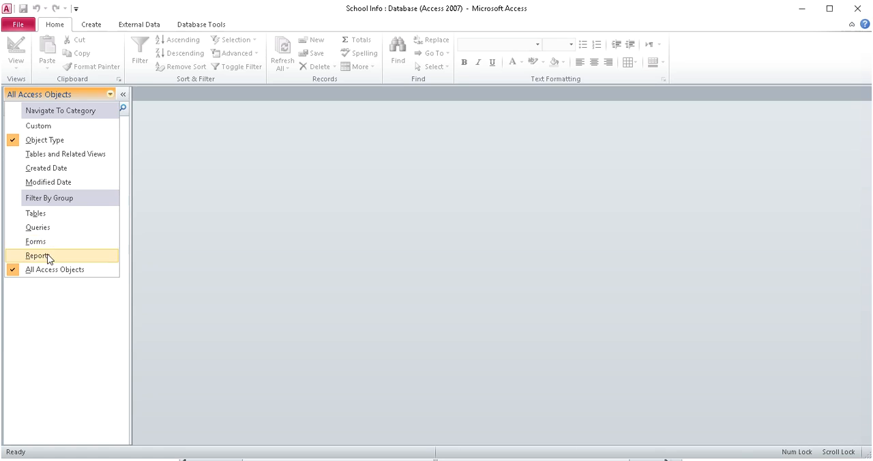
click(225, 209)
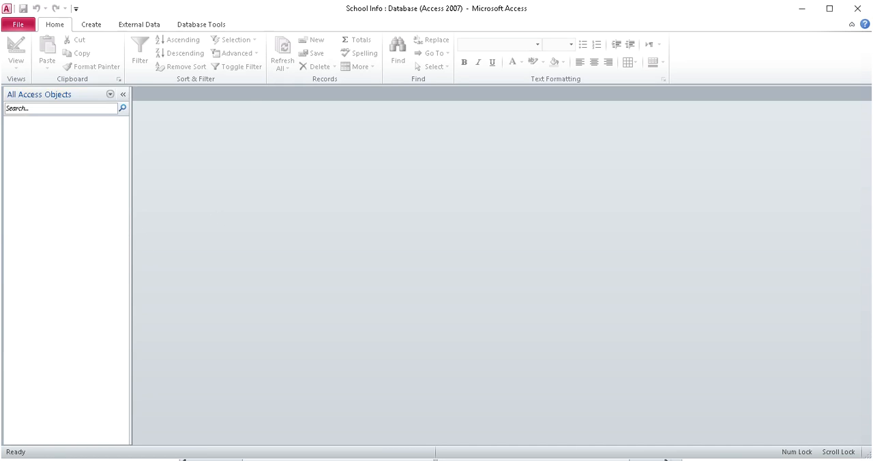
- Review the STUDENTS and PARENTS table specifications in the Word document
key(alt+Tab)
click(296, 42)
drag(359, 19, 358, 368)
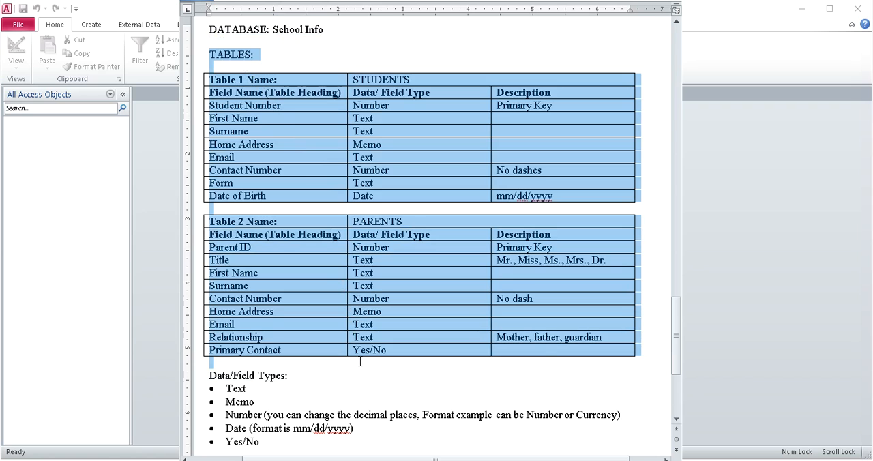
click(373, 368)
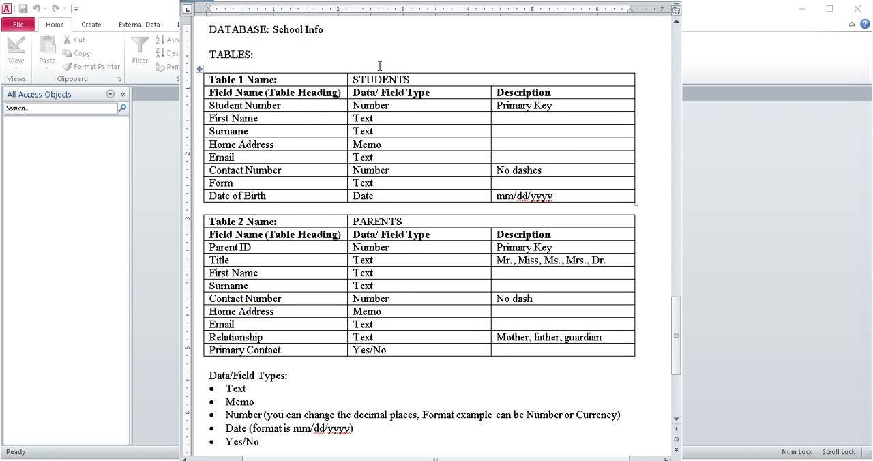
- Switch back to Access and create a new table in Design view
click(160, 203)
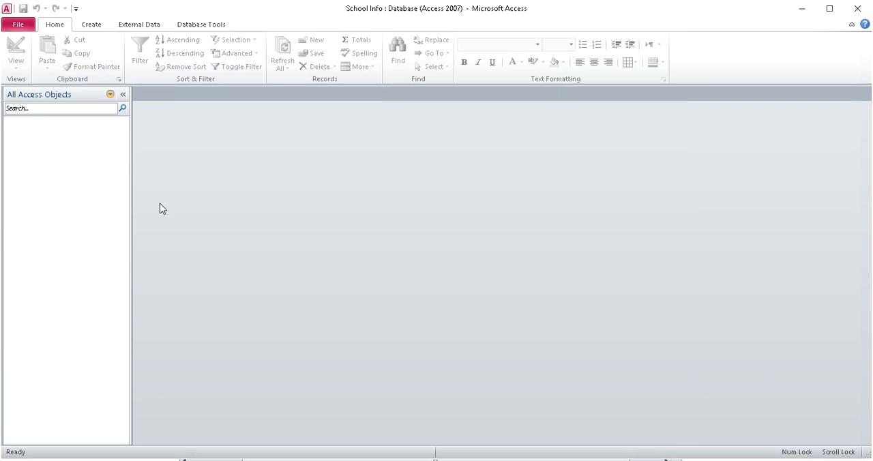
click(94, 26)
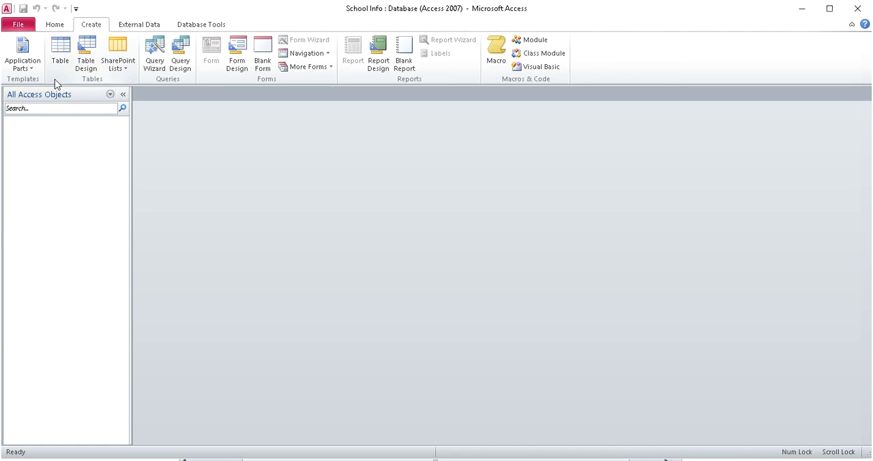
click(90, 48)
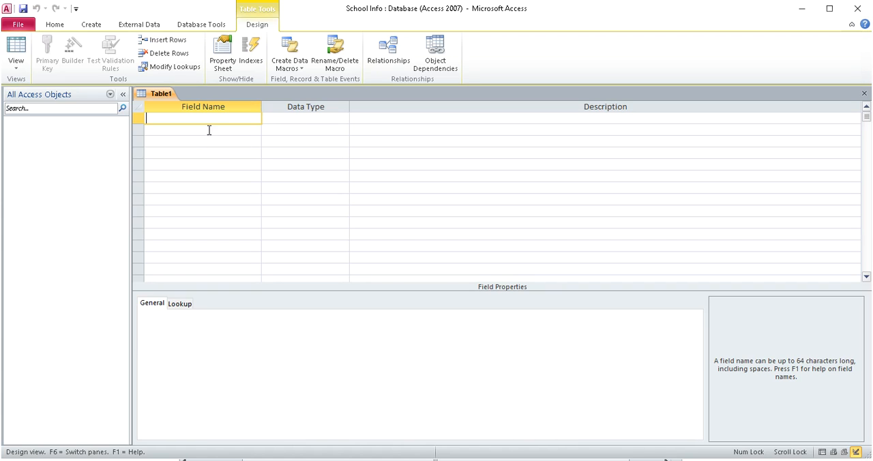
- Move the Word document aside and start the first field name of the new table with Student
drag(430, 0, 779, 2)
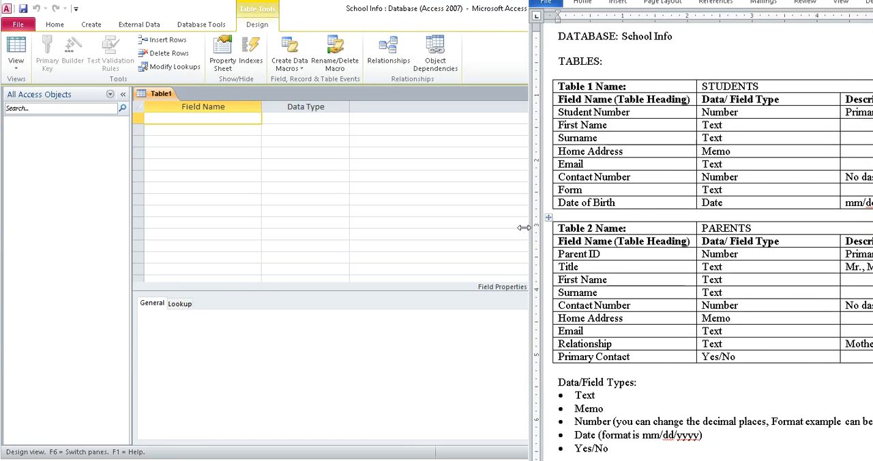
drag(524, 227, 594, 227)
click(215, 118)
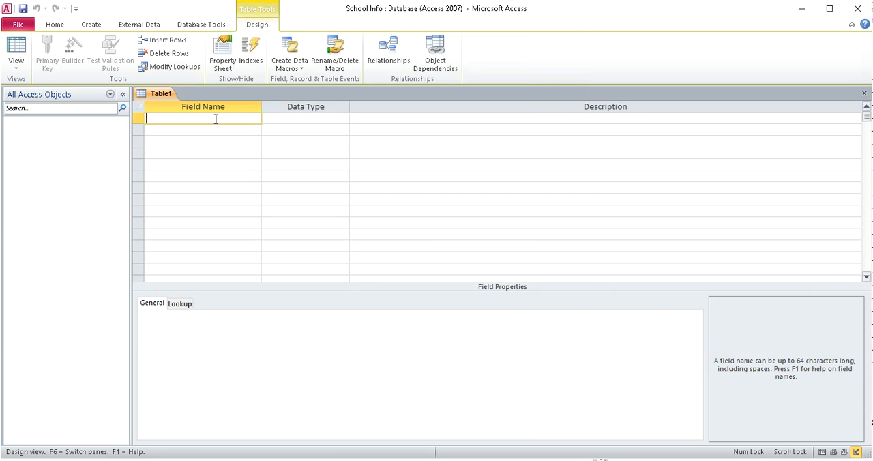
text(Student)
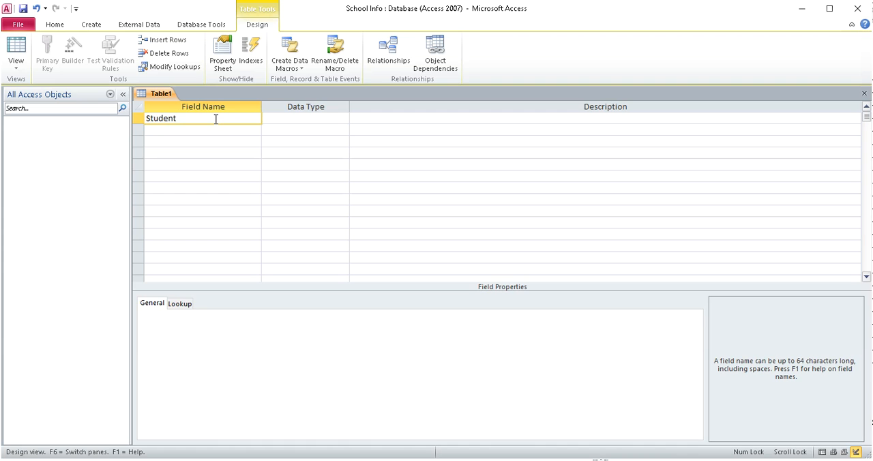
- Resize the Access and Word windows to sit side by side, with the STUDENTS field names in view
click(829, 9)
drag(589, 109, 870, 109)
click(559, 213)
drag(869, 165, 724, 167)
click(752, 153)
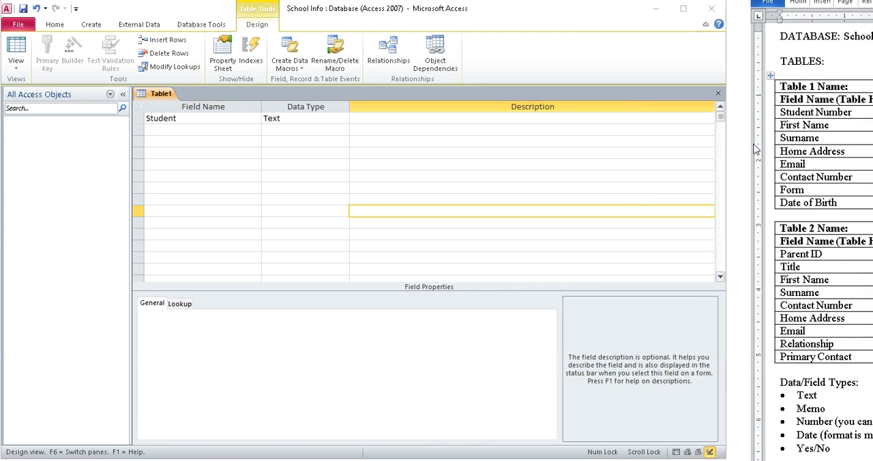
click(771, 76)
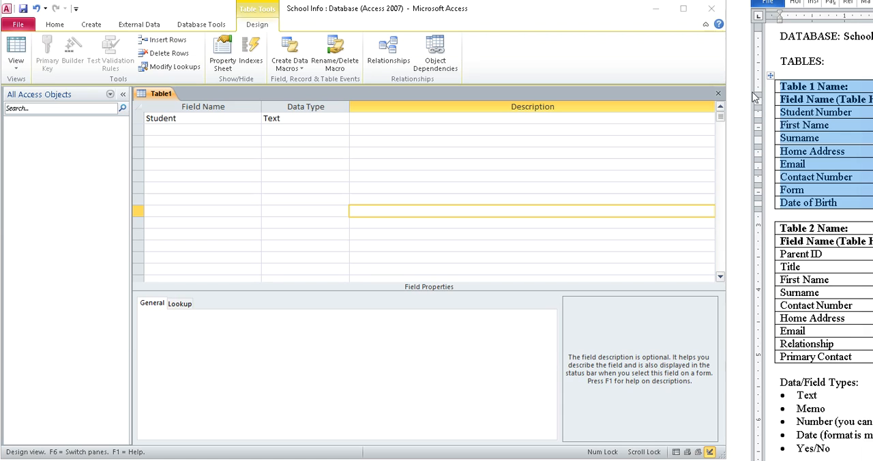
drag(748, 96, 725, 96)
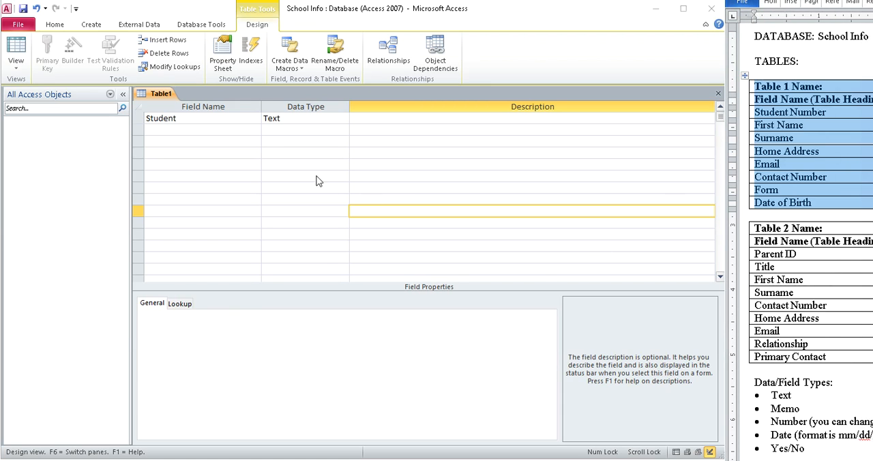
- Complete the first field name as Student Number and add the fields First Name and Surname below it
click(224, 130)
click(217, 120)
text(Number)
key(Down)
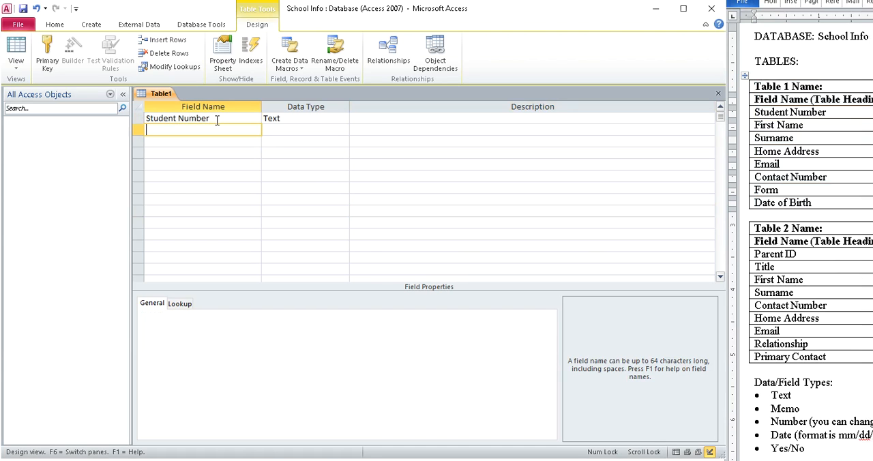
text(First Name)
key(Down)
text(Surname)
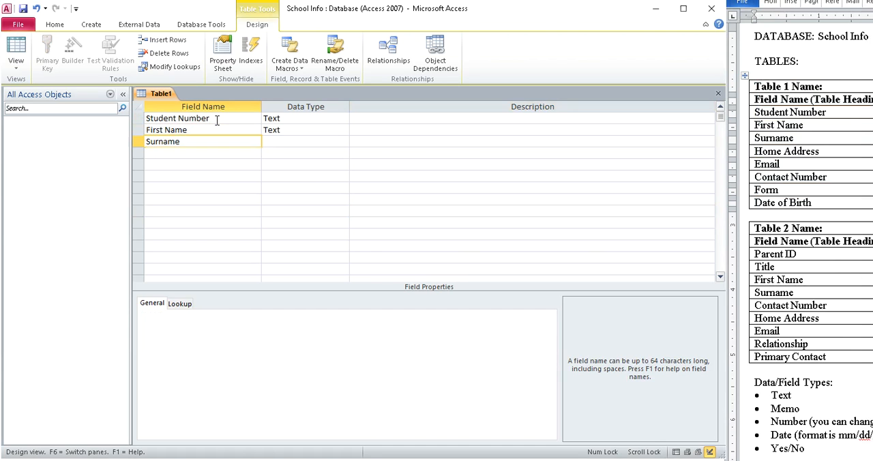
- Add the fields Home Address, Email and Contact Number below Surname
key(Down)
text(Home)
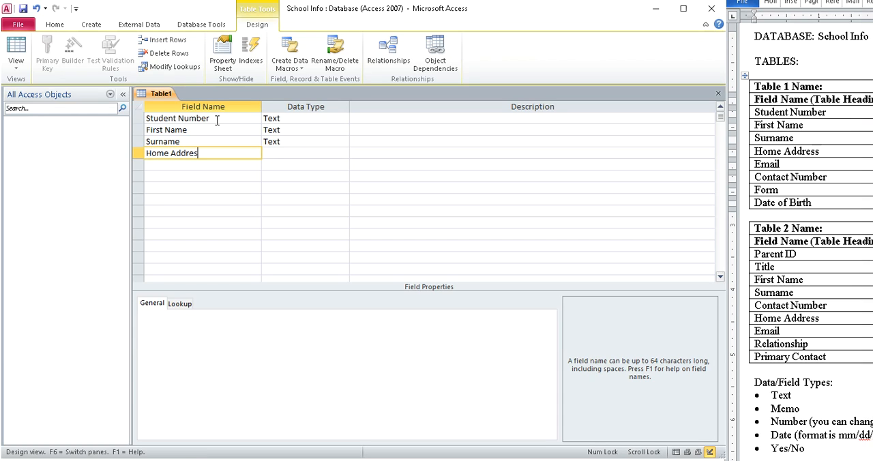
key(Down)
text(Email)
key(Down)
text(Const)
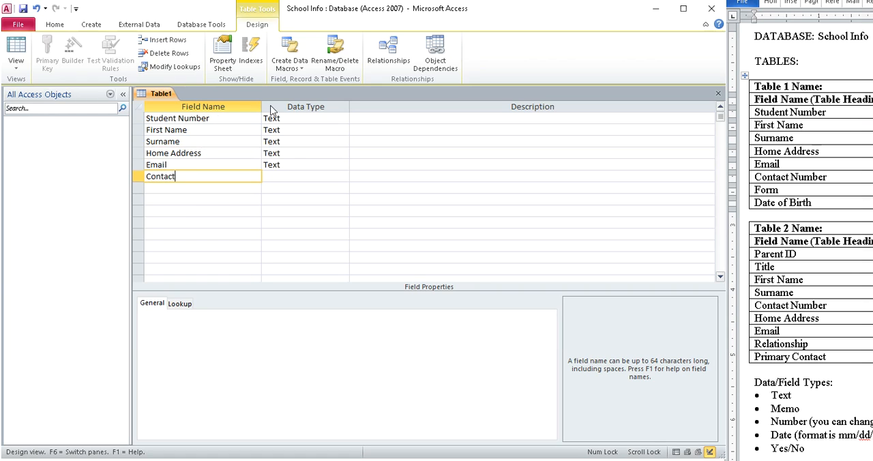
text(ct Number)
- Add the fields Form and Date of Birth at the end of the field list
key(Down)
text(Form)
key(Down)
text(D)
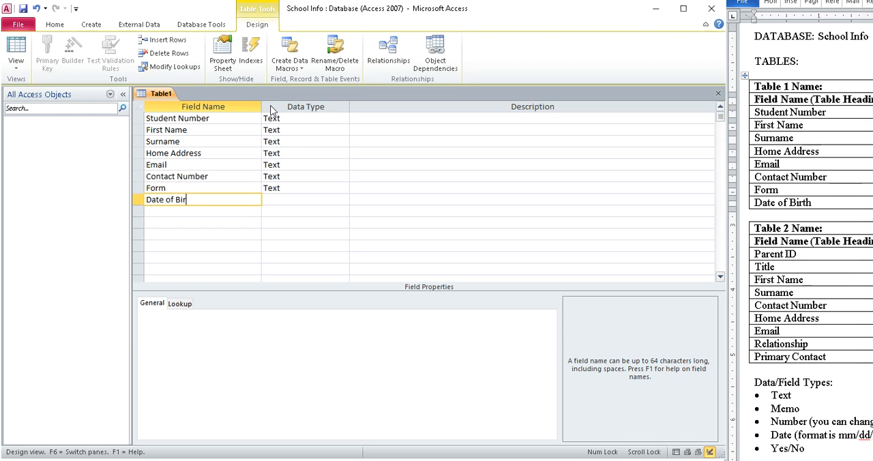
click(296, 197)
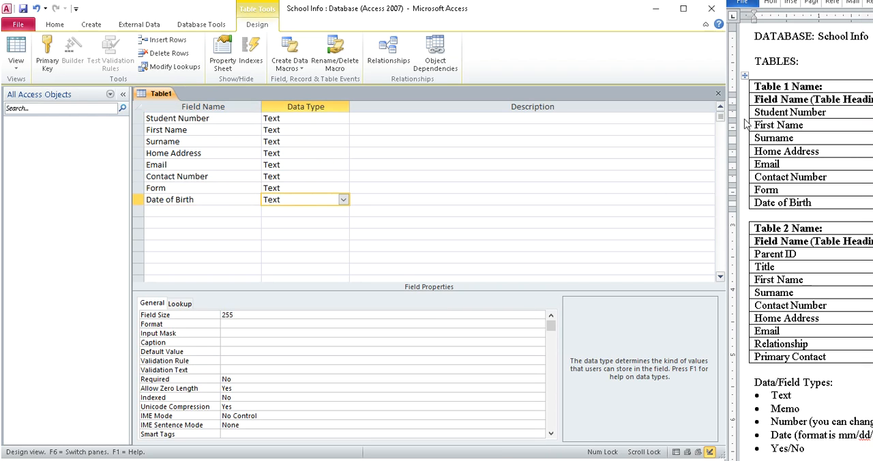
- Narrow the Access window and widen the Word window until the Data/Field Type column of the specifications shows
click(712, 129)
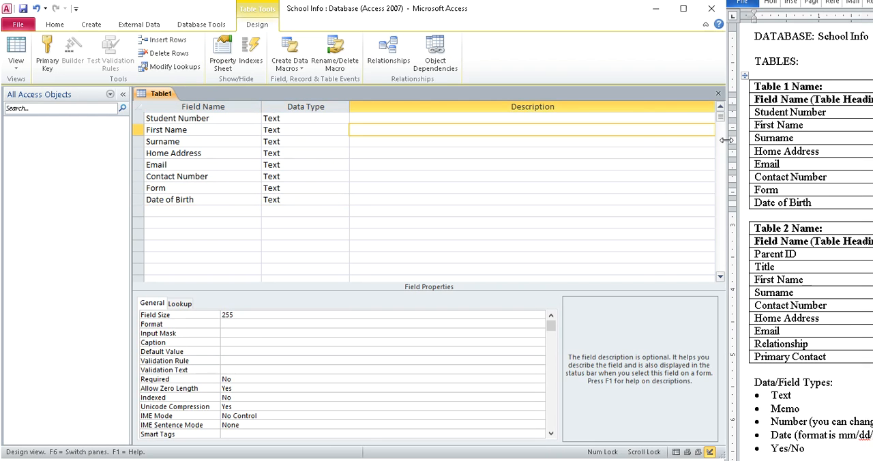
drag(726, 151, 653, 140)
click(721, 140)
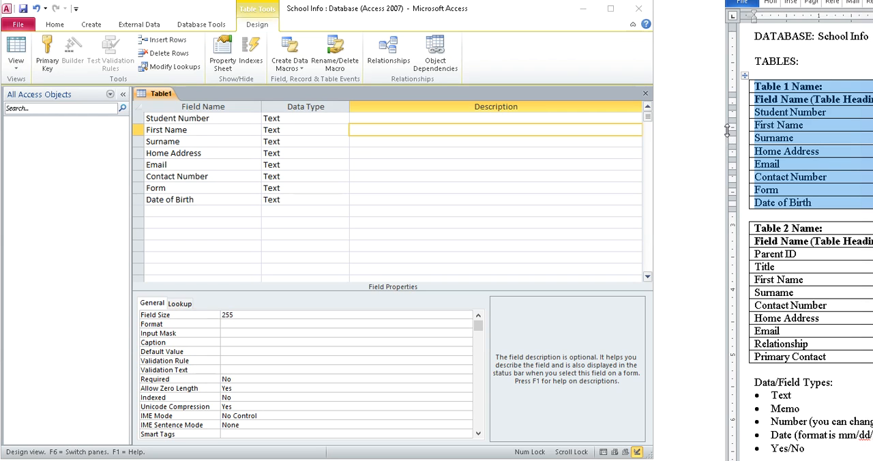
drag(725, 129, 656, 127)
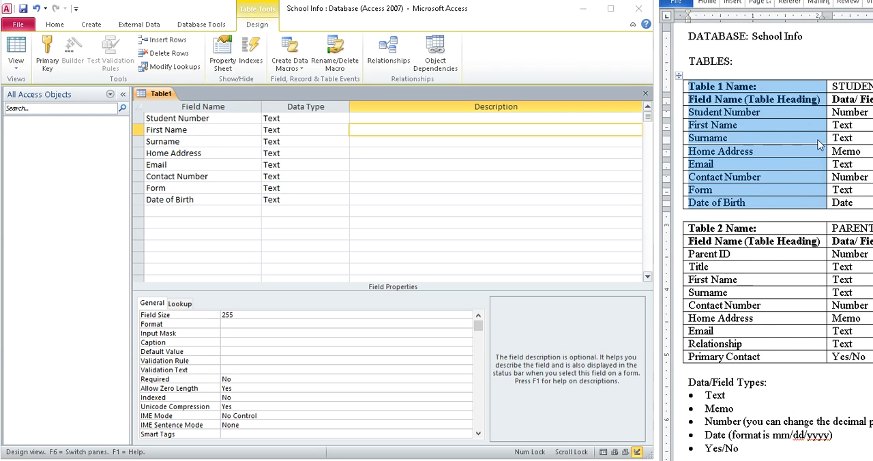
scroll(773, 273, right, 1)
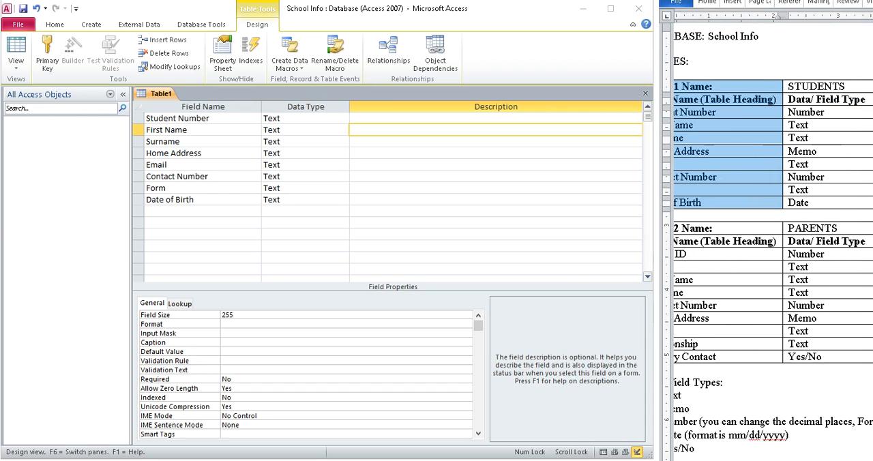
- Set the data type of Student Number to Number and the data type of Home Address to Memo
click(333, 120)
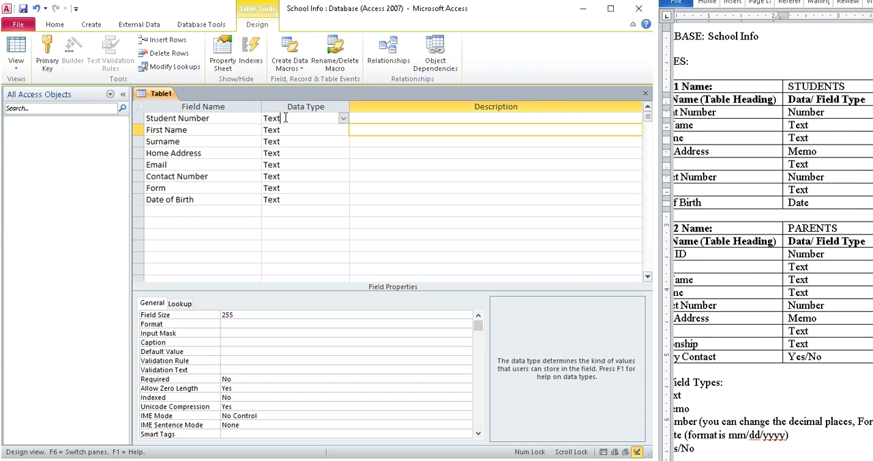
click(343, 118)
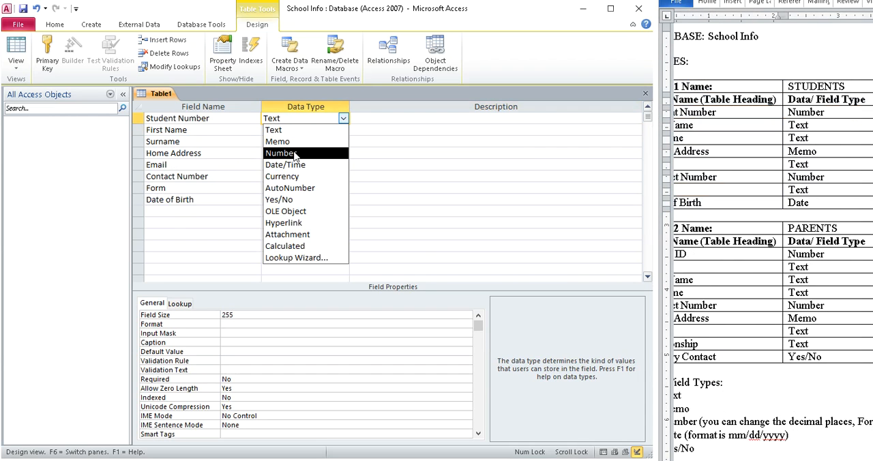
click(295, 154)
click(325, 133)
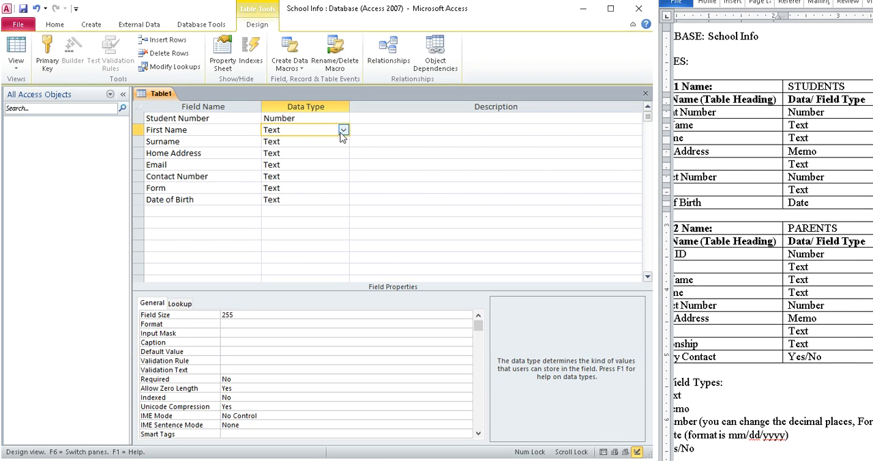
click(292, 154)
click(343, 153)
click(280, 173)
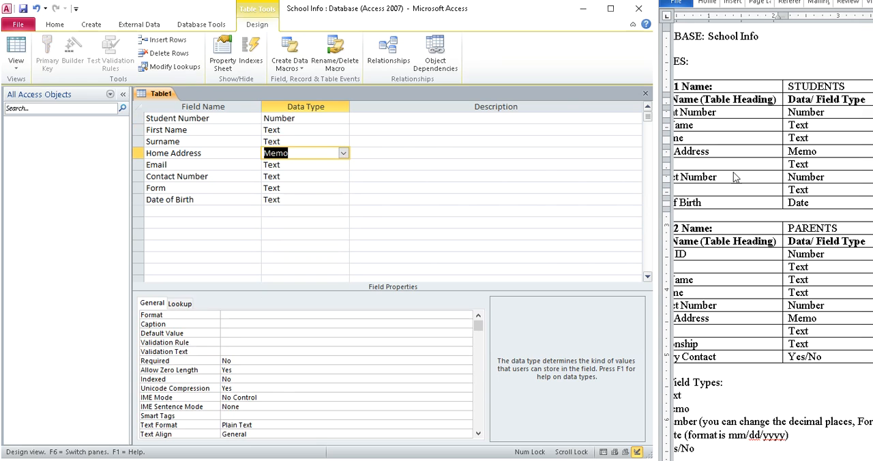
- Set the data type of Contact Number to Number and enter "no dashes" as its description
click(784, 157)
click(801, 164)
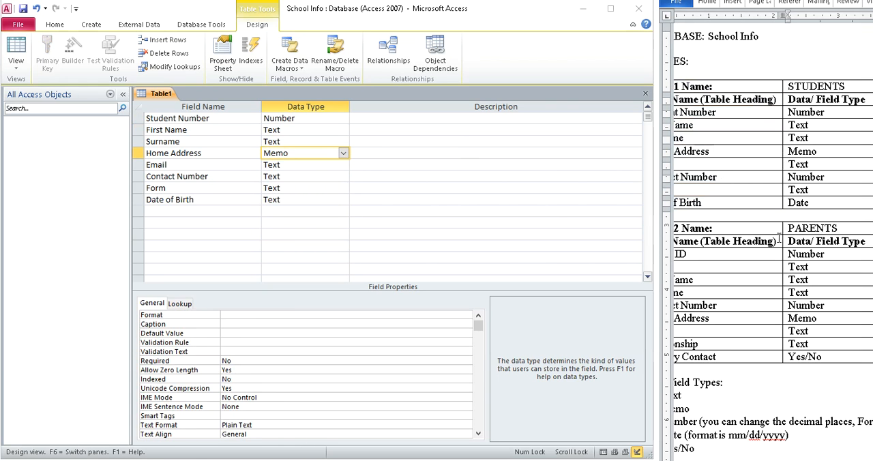
scroll(799, 163, left, 4)
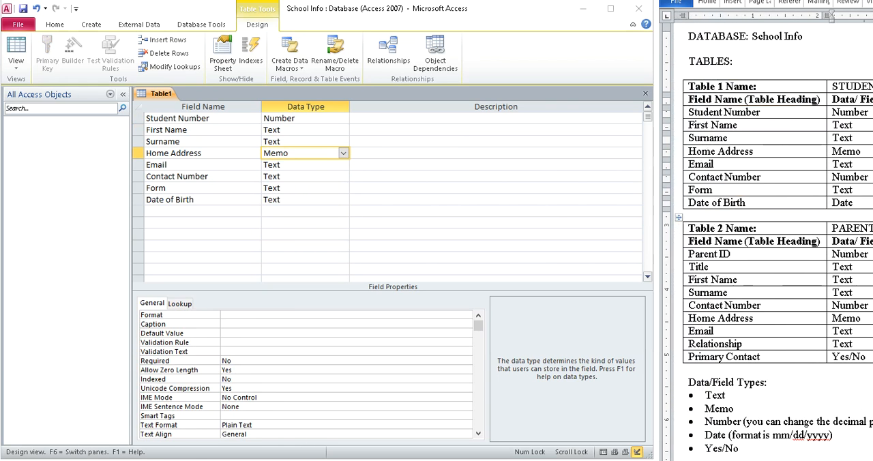
click(283, 176)
click(344, 177)
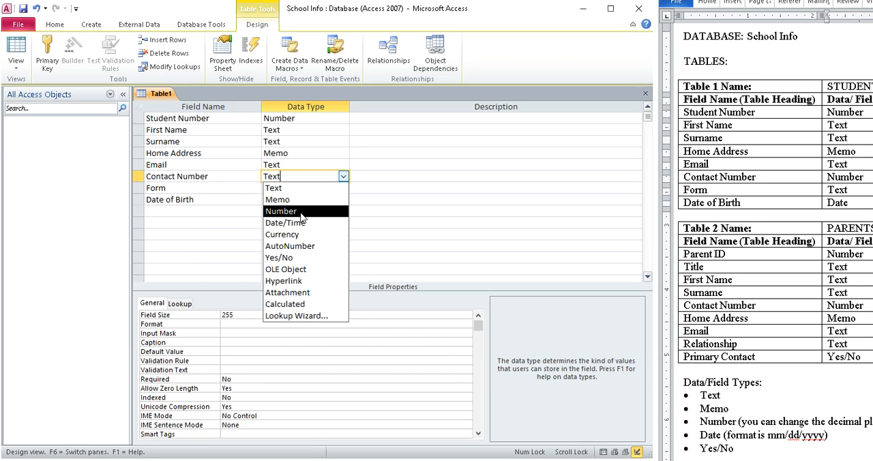
click(302, 211)
click(366, 175)
text(nbo)
text( dashes)
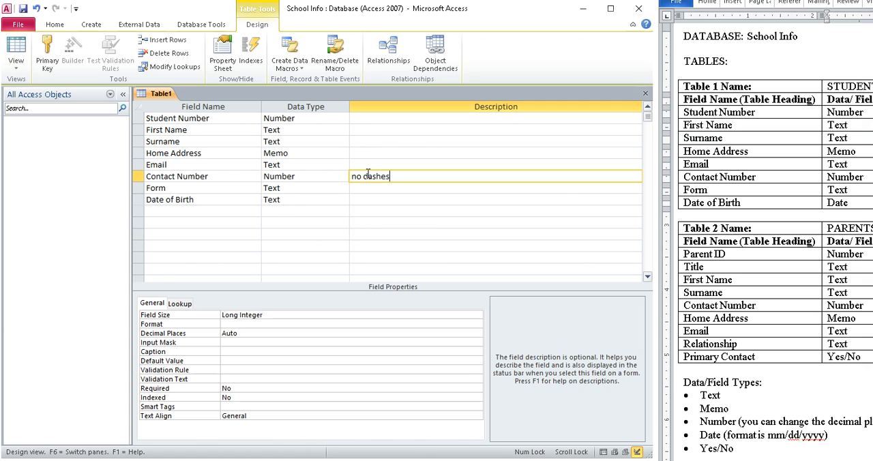
- Set the data type of Date of Birth to Date/Time with the Short Date format
click(292, 189)
click(298, 199)
click(343, 199)
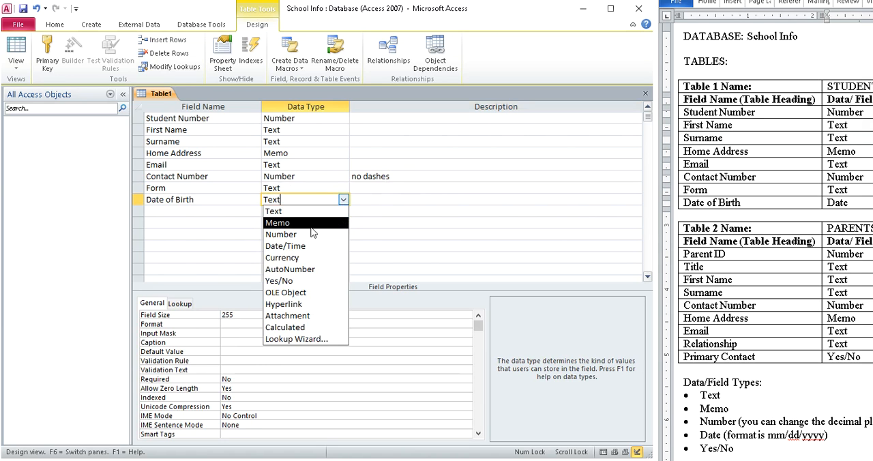
click(301, 251)
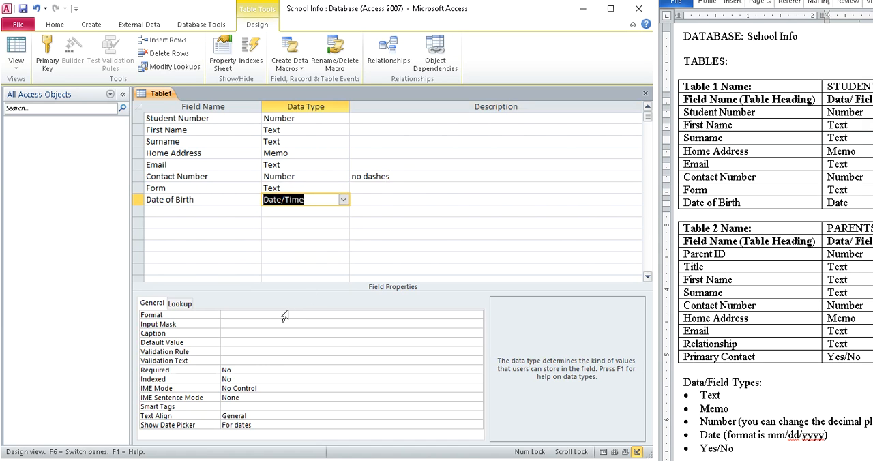
click(285, 316)
click(477, 315)
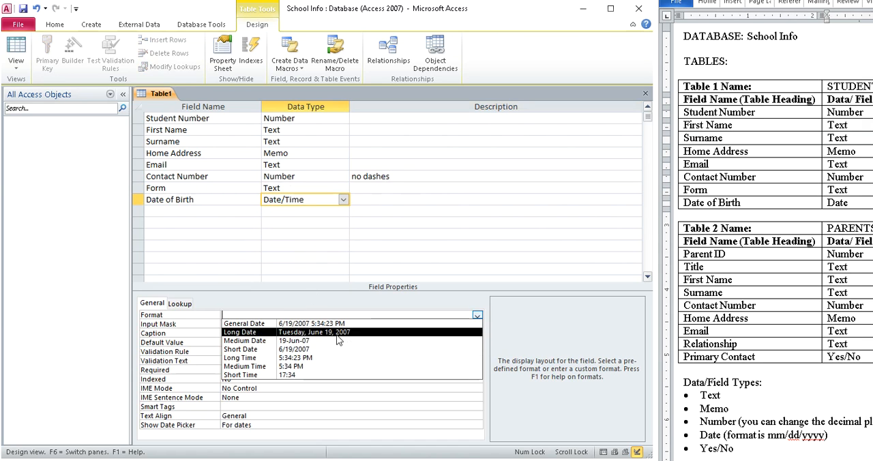
click(295, 351)
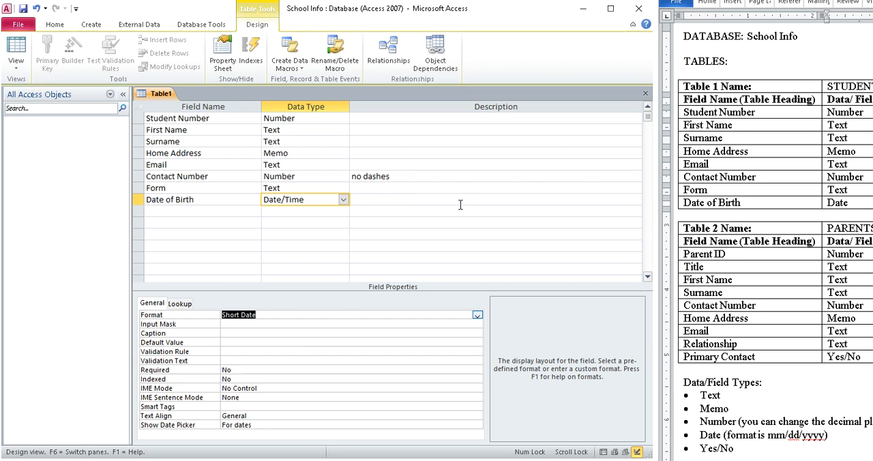
click(354, 153)
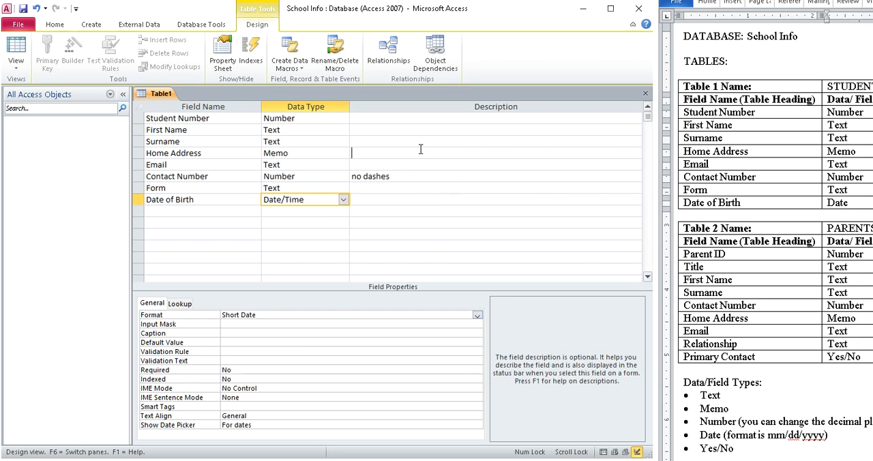
scroll(770, 235, right, 3)
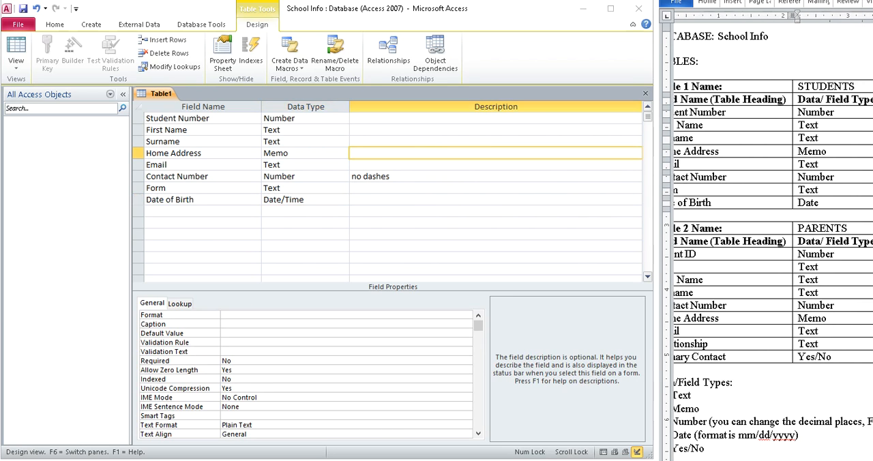
drag(852, 460, 808, 457)
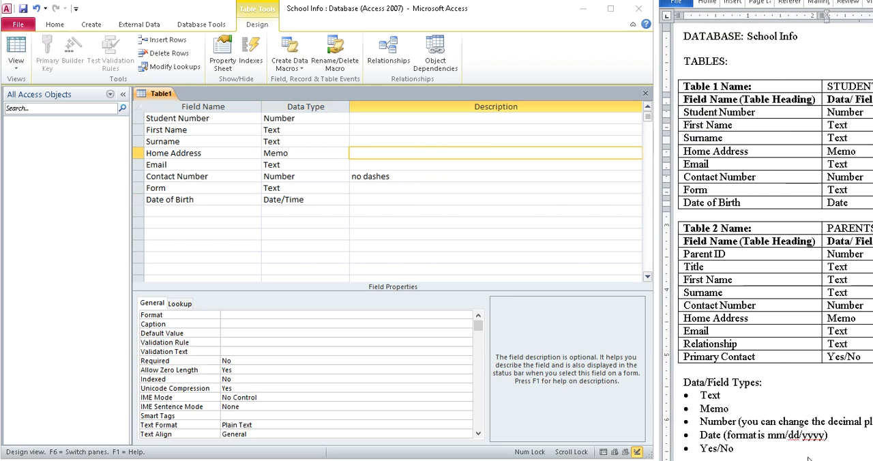
- Make Student Number the primary key and enter PK as its description
click(209, 120)
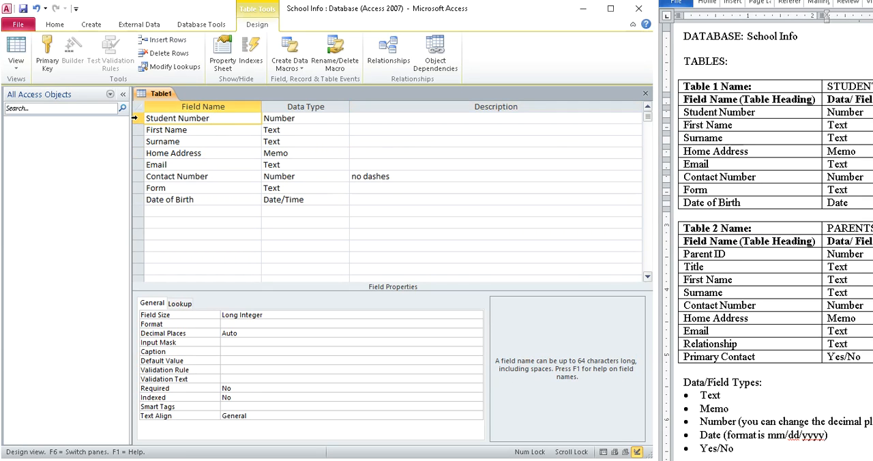
right_click(137, 118)
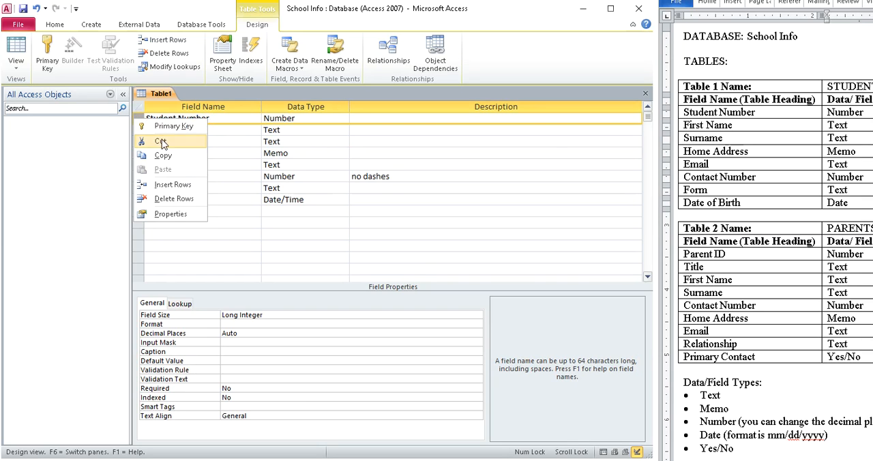
click(167, 122)
click(448, 154)
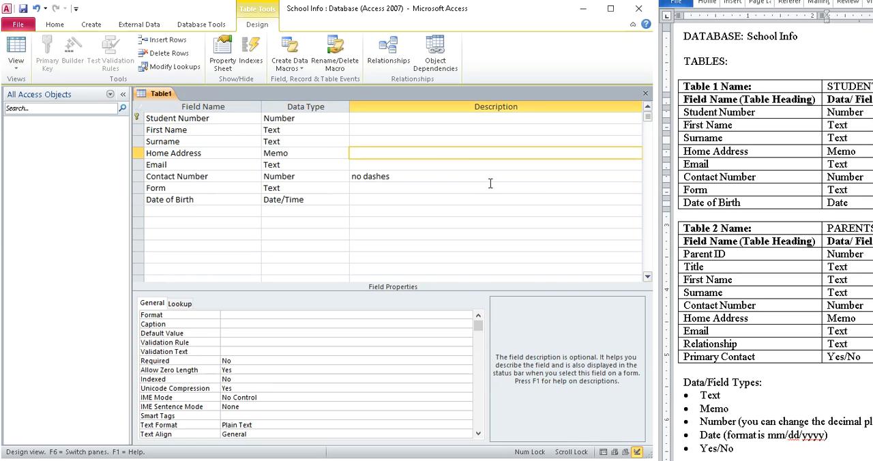
click(374, 118)
text(PK)
click(453, 223)
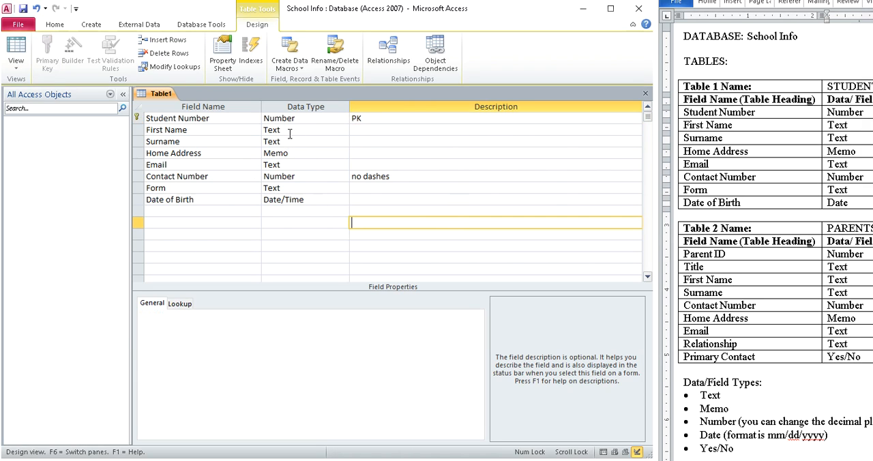
- Describe the Form field as "field size = 3" and set its Field Size property to 3
click(300, 189)
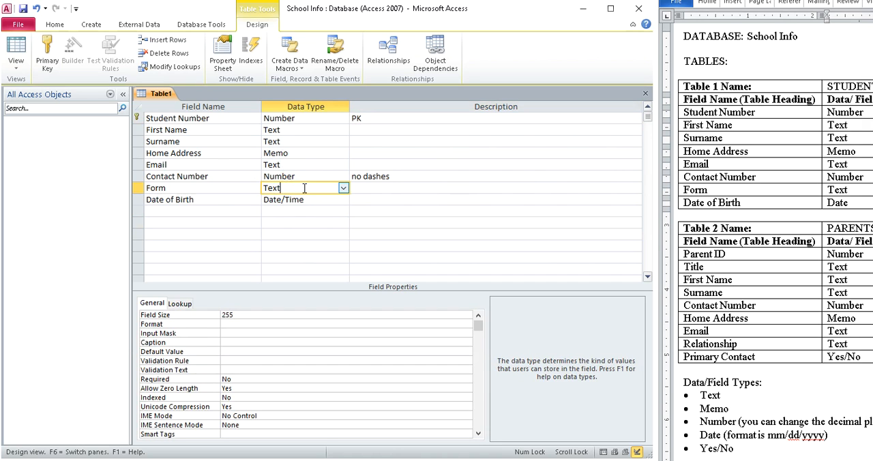
click(385, 189)
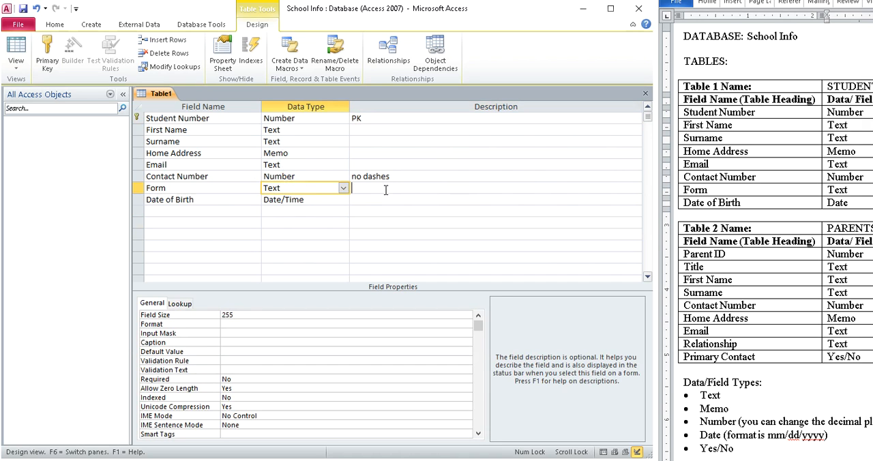
text(field si)
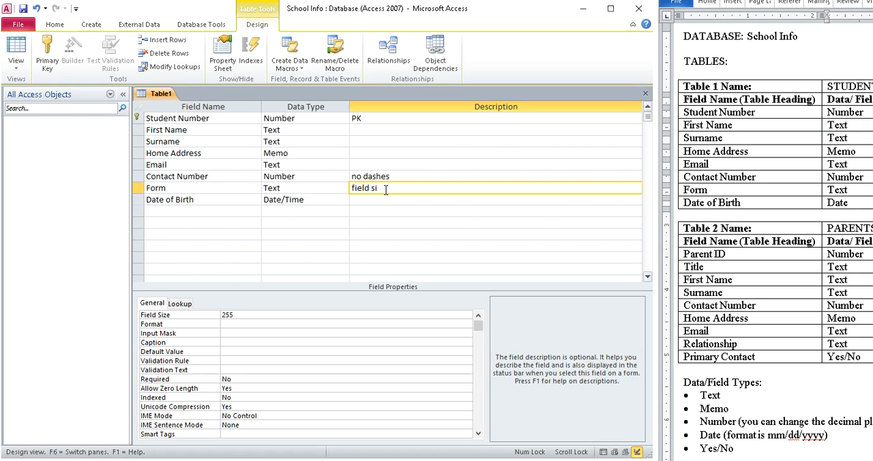
text(ze = 3)
click(266, 315)
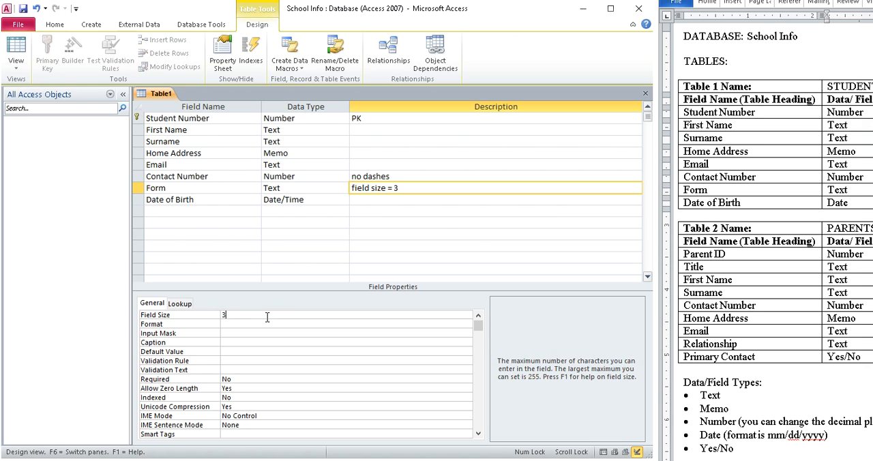
text(3)
click(430, 139)
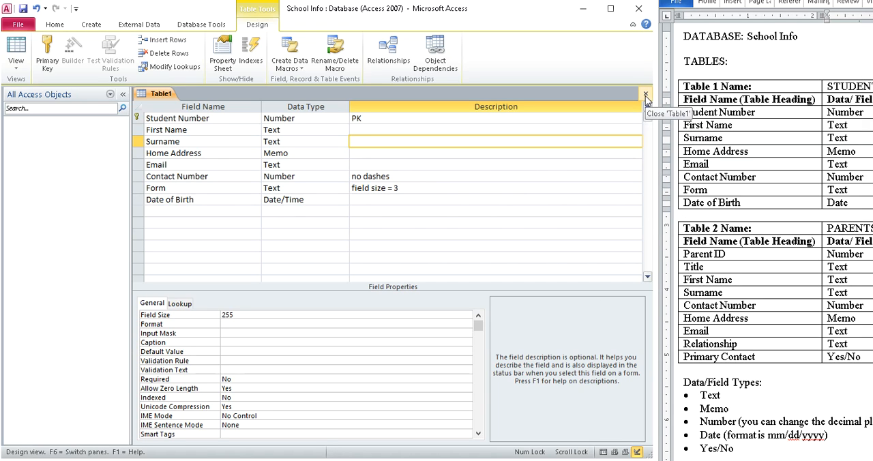
- Close the table design and save the table under the name STUDENTS
click(647, 96)
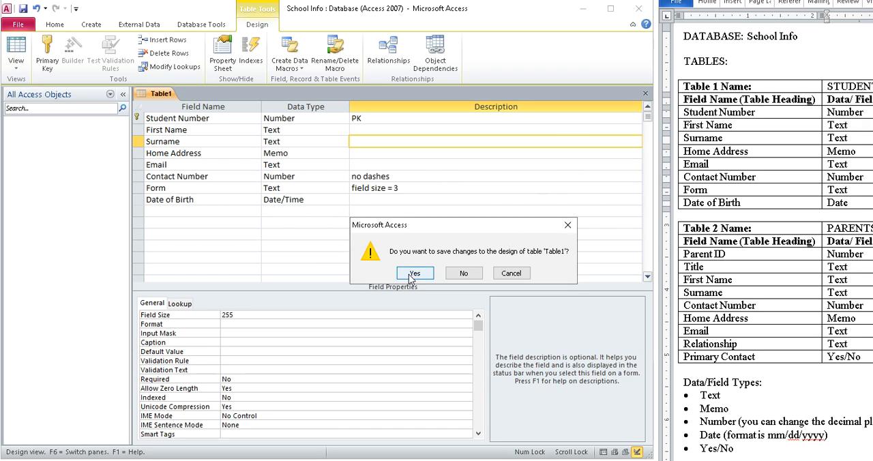
click(414, 275)
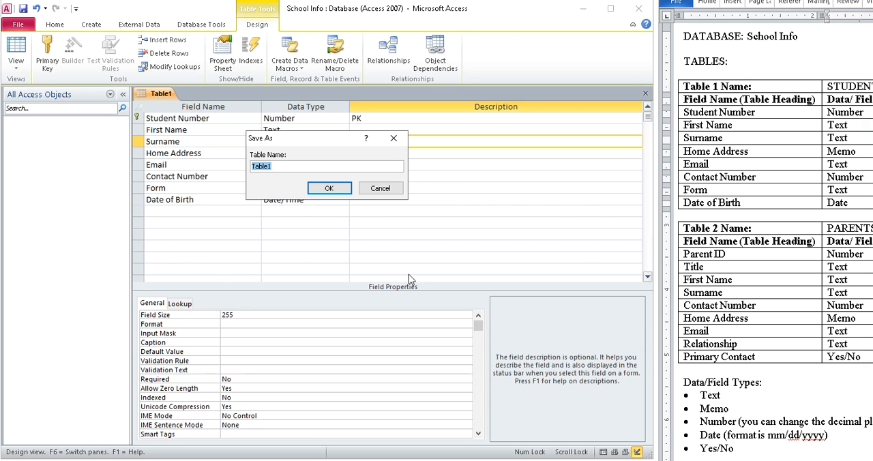
text(STUDNET)
click(328, 188)
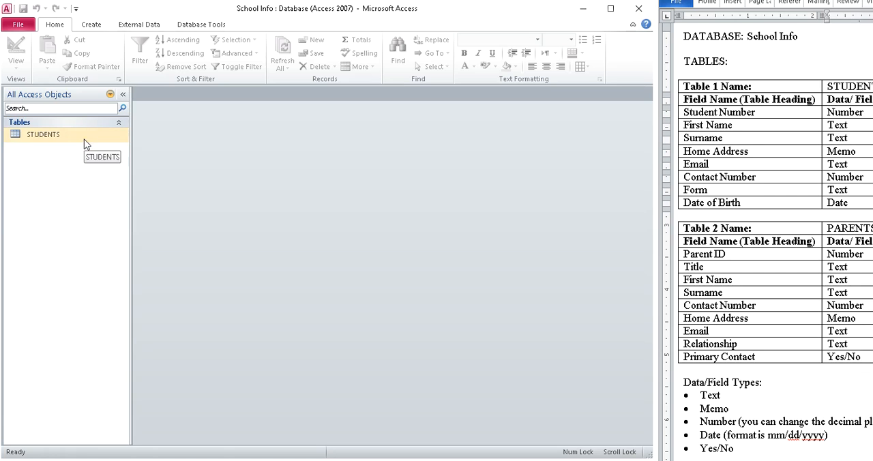
- Create a second blank table in Design view for the PARENTS specification
click(92, 26)
click(86, 61)
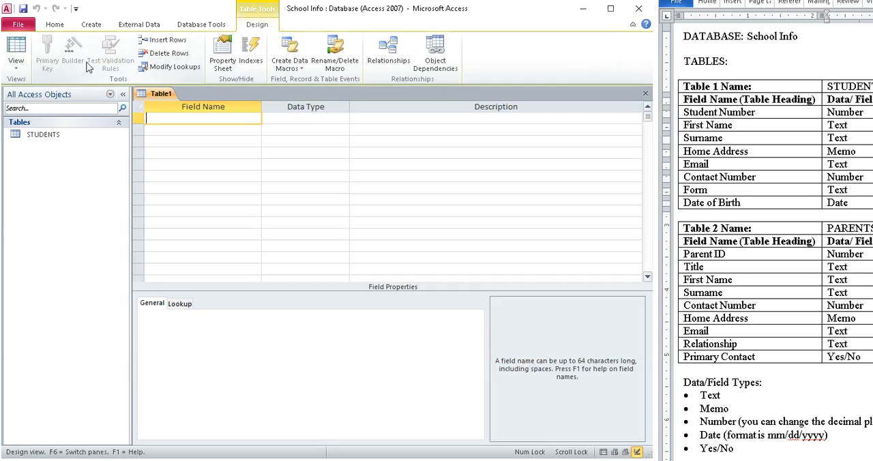
click(805, 206)
scroll(803, 208, down, 5)
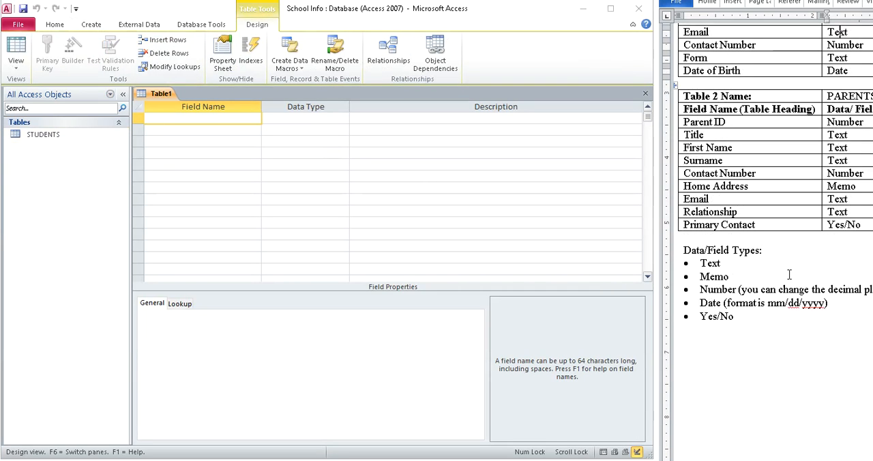
- Enter Parent ID, Title, First Name and Surname as the first four field names of the new table
click(207, 122)
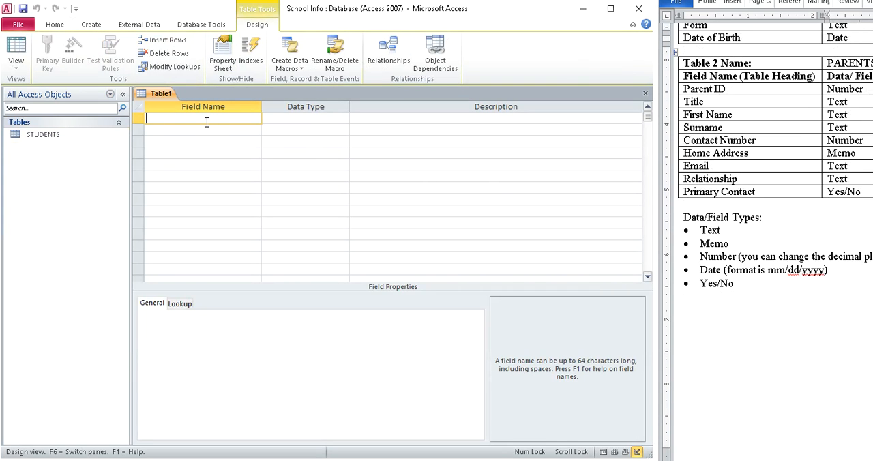
text(Parent ID)
key(Down)
text(Title)
key(Down)
text(First Name)
key(Down)
text(Surname)
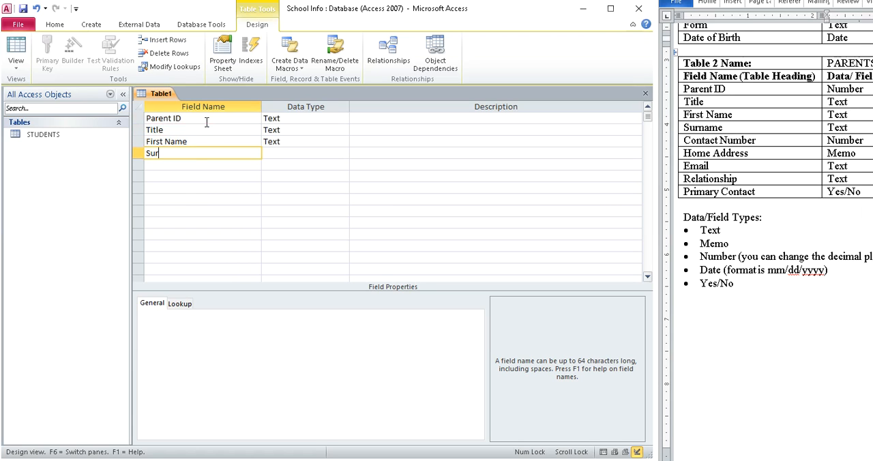
- Add the fields Contact Number, Home Address, Email and Relationship below Surname
key(Down)
text(Contact Number)
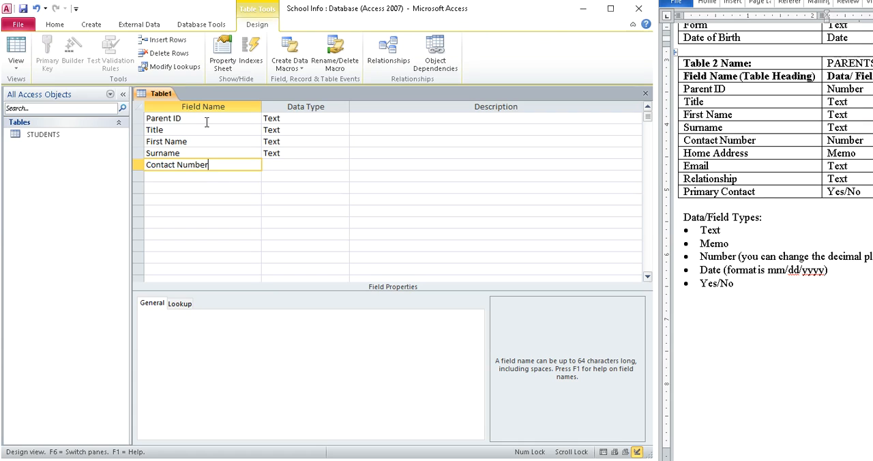
key(Down)
text(Home Address)
key(Down)
text(Email)
key(Down)
text(Relationsh)
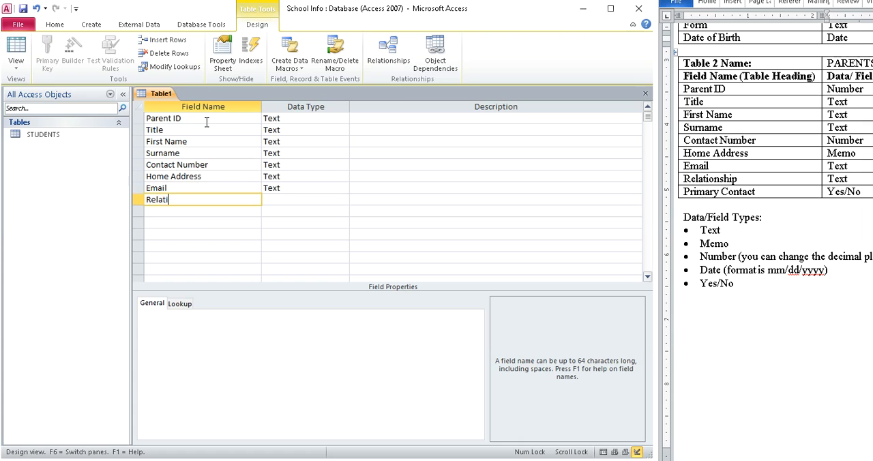
- Add Primary Contact as the last field below Relationship, correcting any misspelling in its name
key(Down)
text(Primary Contac)
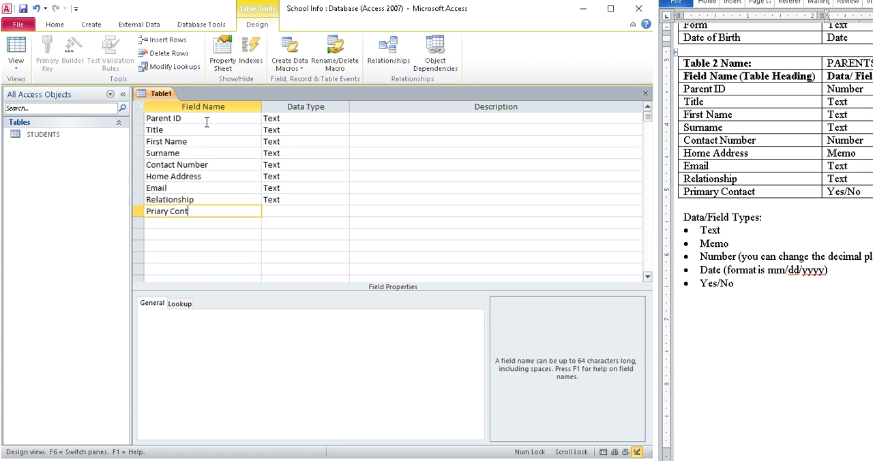
text(t)
click(157, 211)
text(m)
click(760, 223)
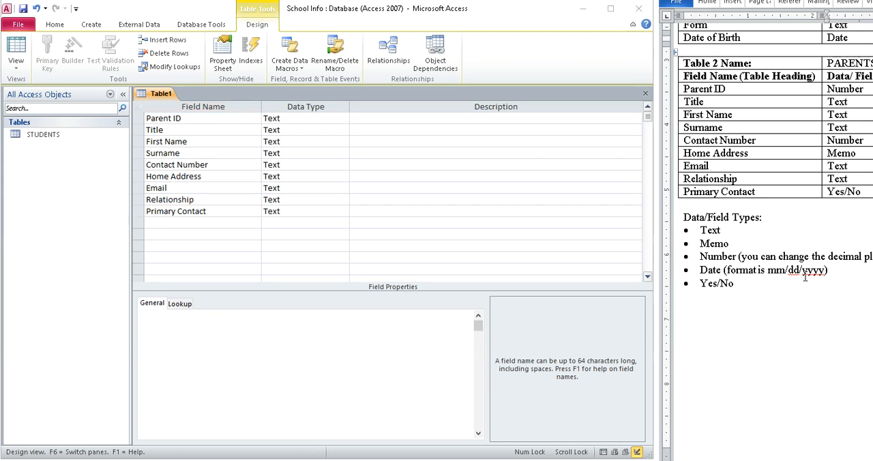
- Set the Parent ID field's data type to Number and make it the table's primary key
scroll(773, 205, right, 2)
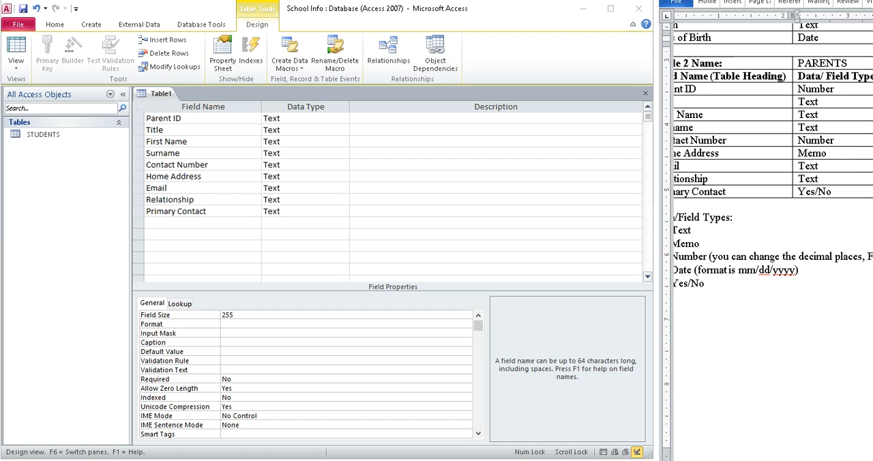
click(322, 142)
click(341, 119)
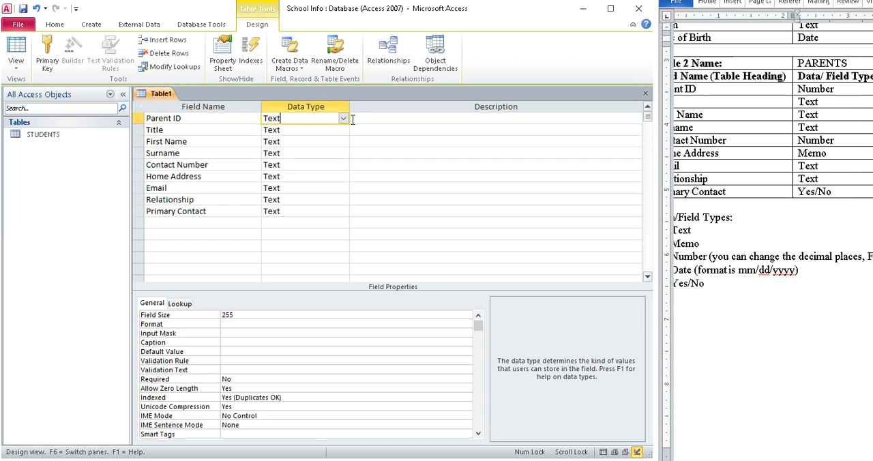
click(344, 118)
click(310, 154)
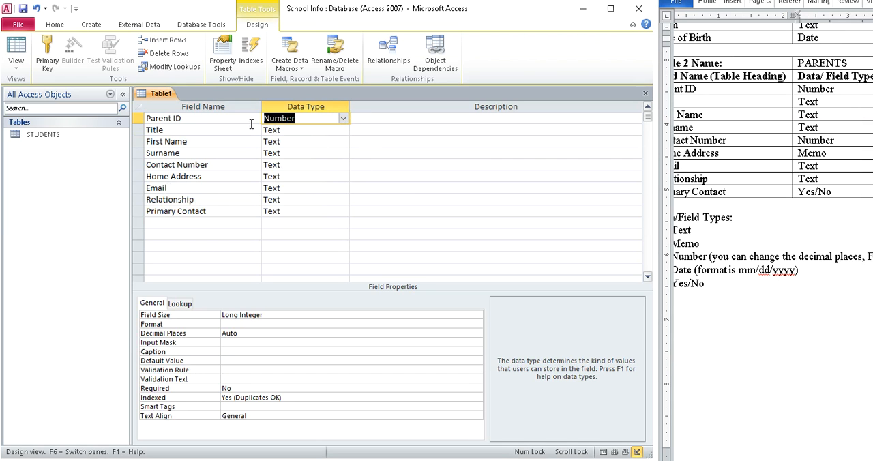
click(138, 118)
right_click(138, 118)
click(164, 121)
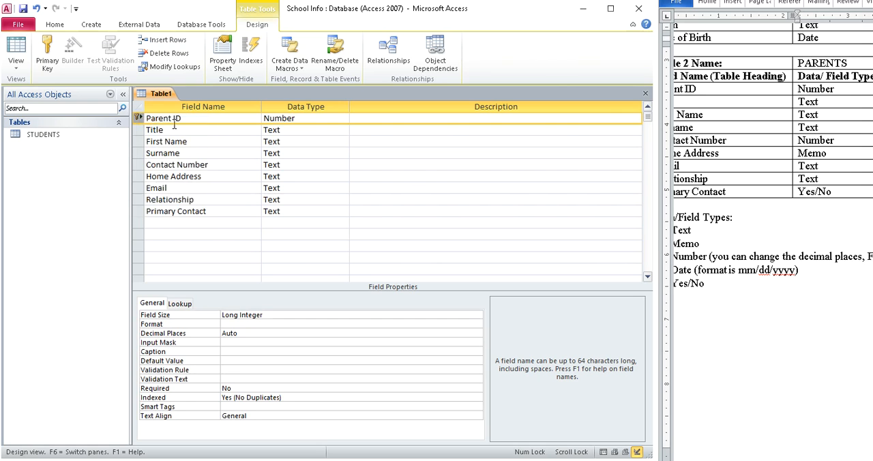
- Set the Contact Number field's data type to Number and give it the description "no dashes"
mouse_move(825, 460)
mouse_down()
mouse_move(868, 459)
mouse_move(804, 447)
mouse_move(819, 445)
mouse_up()
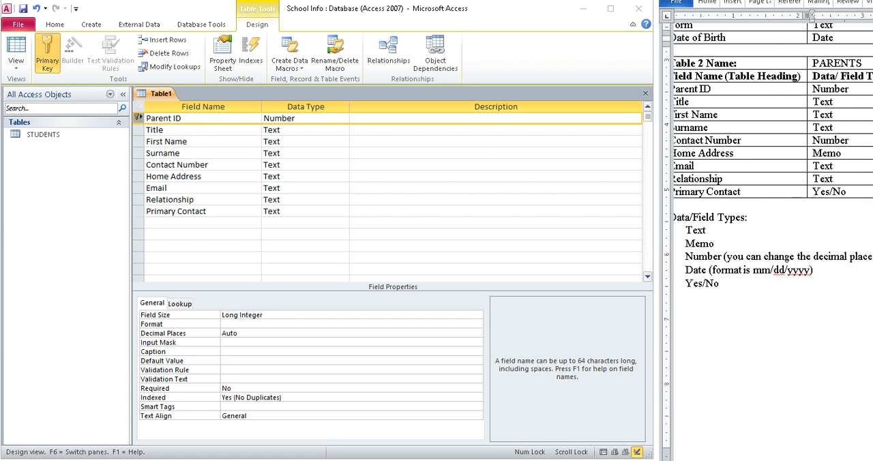
ctrl+scroll(803, 176, down, 4)
drag(811, 459, 819, 460)
click(262, 165)
click(344, 167)
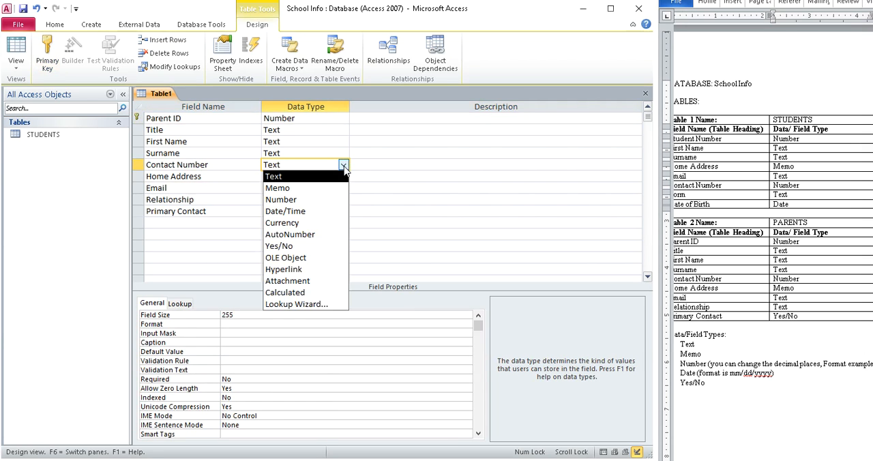
click(312, 199)
click(380, 165)
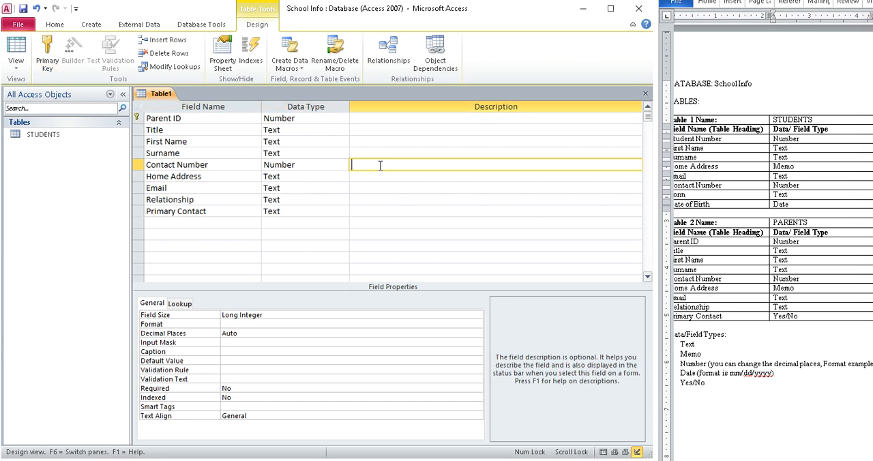
text(no dadfja)
key(BackSpace)
key(BackSpace)
text(shes)
- Set the Home Address field's data type to Memo
click(337, 179)
click(343, 176)
click(313, 199)
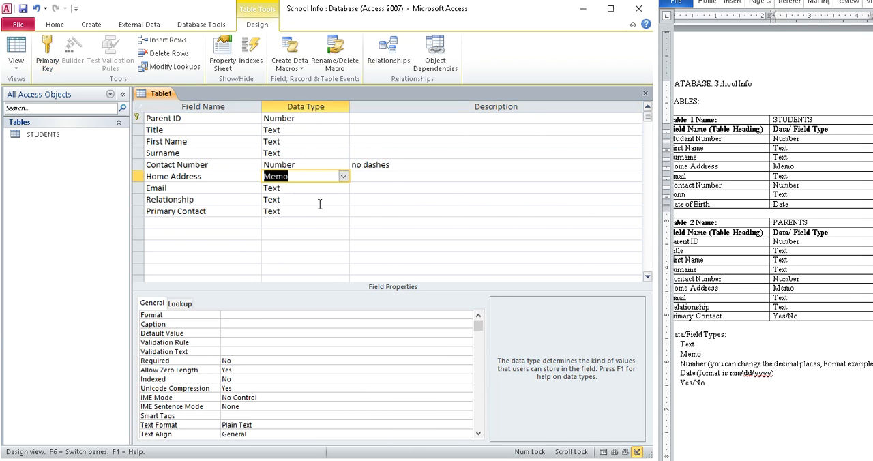
click(330, 190)
- Describe the Relationship field as "mother, father, guardian", keeping the commas between the options
click(326, 200)
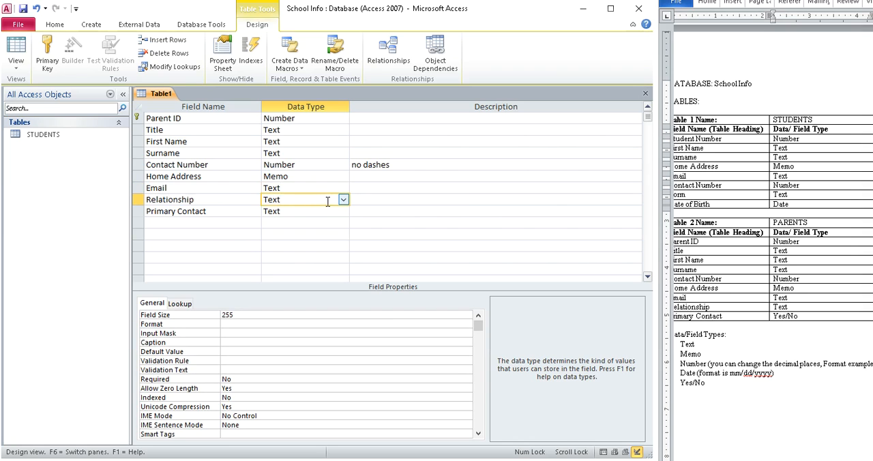
click(392, 199)
text(mother father)
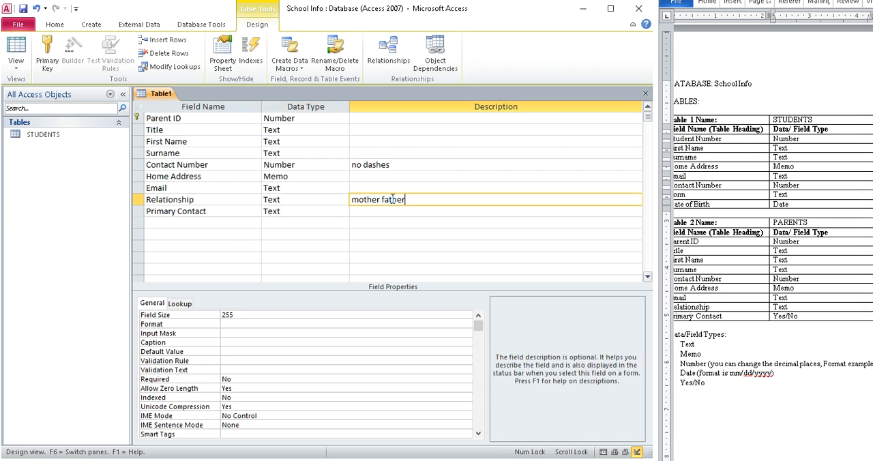
text(, guardian)
click(380, 200)
text(,)
- Give the Title field the description "Mr., Miss, Ms., Mrs., Dr."
click(373, 129)
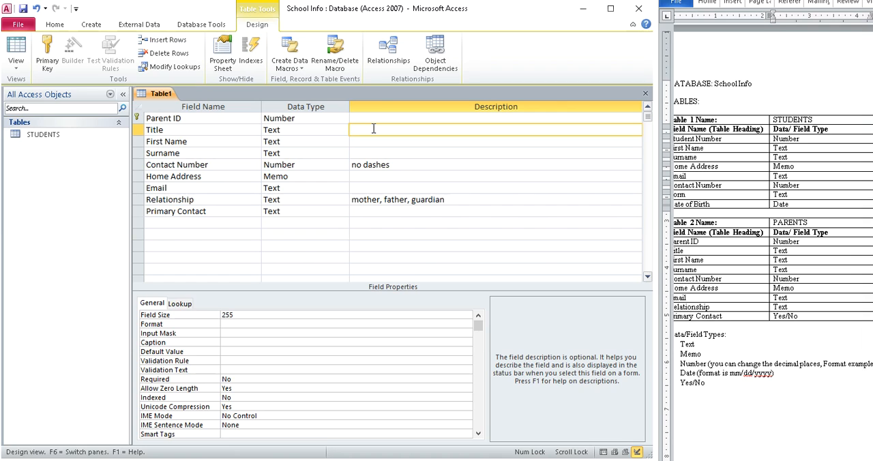
click(853, 248)
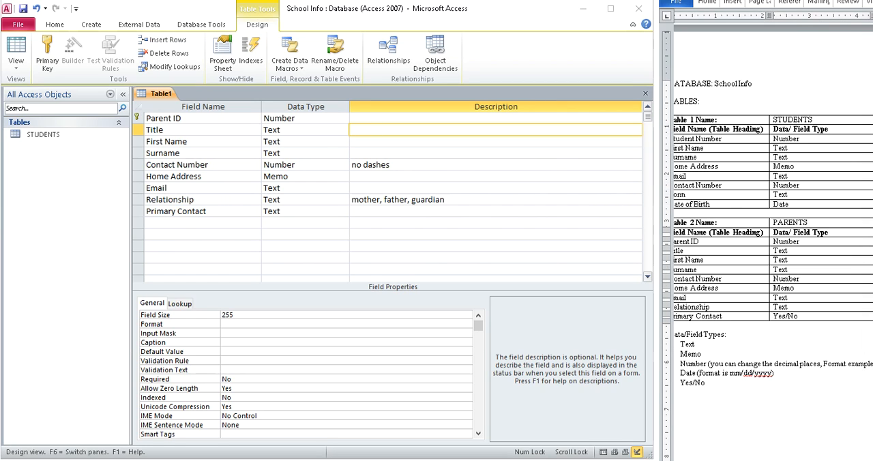
click(388, 131)
text(Mr., Miss, Ms., Mrs., Dr.)
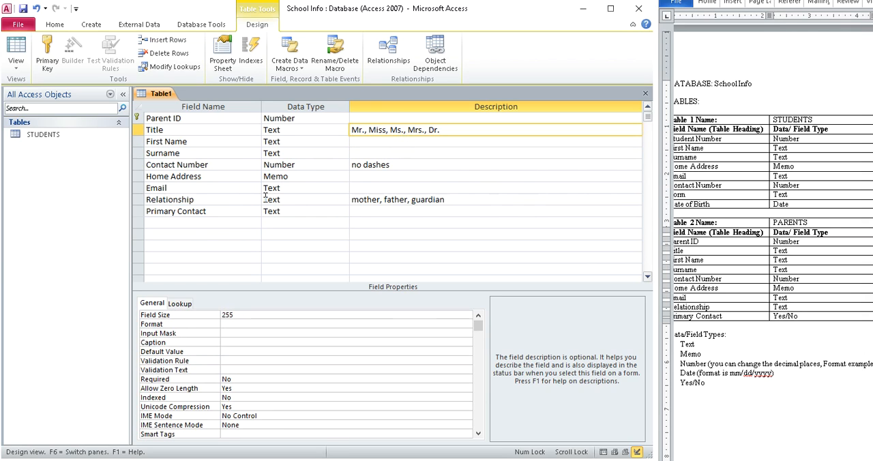
- Set the Primary Contact field's data type to Yes/No
click(190, 234)
click(313, 211)
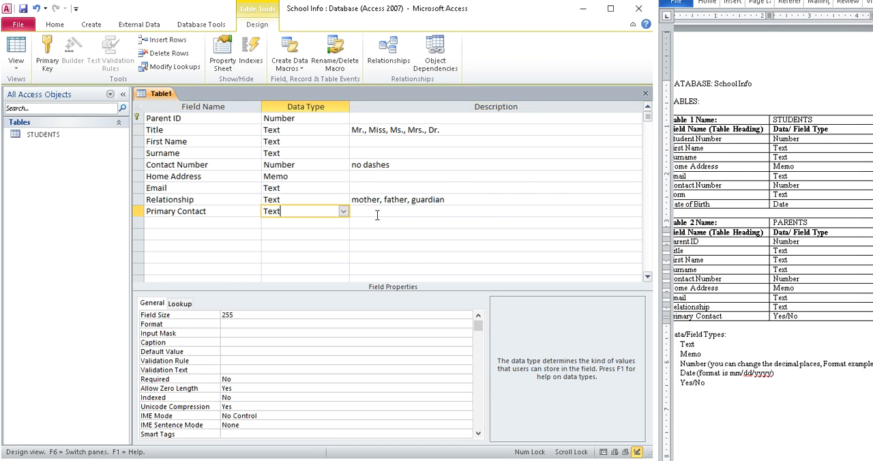
click(377, 214)
click(334, 211)
click(343, 212)
click(293, 293)
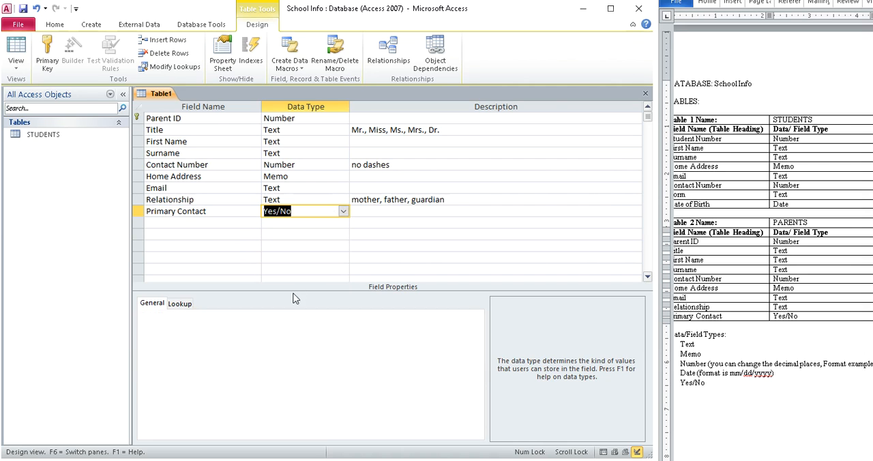
click(395, 233)
- Close the new table and save its design under the name PARENTS
click(645, 93)
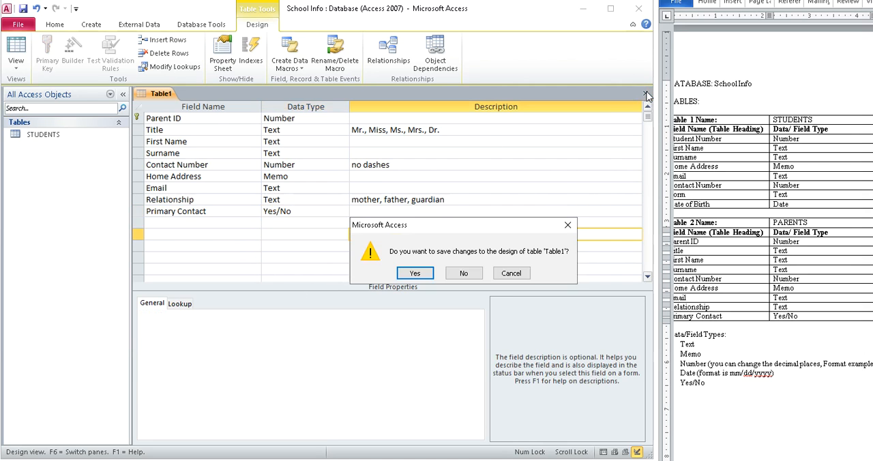
click(404, 279)
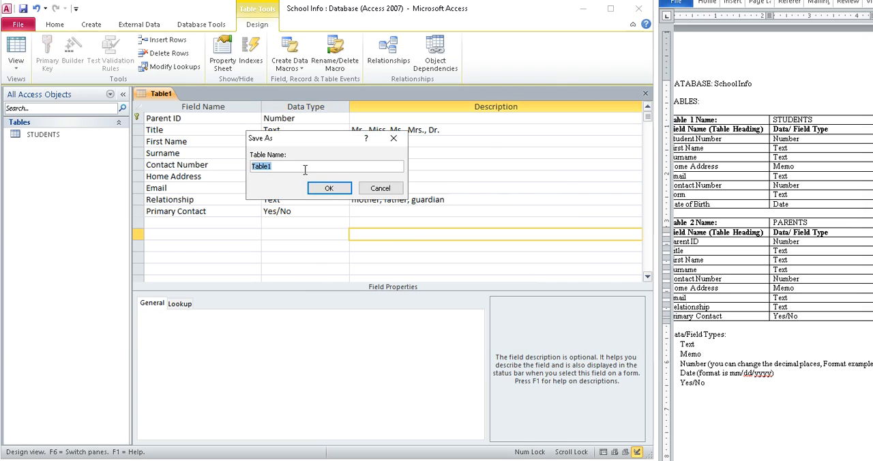
text(PARENTS)
click(345, 184)
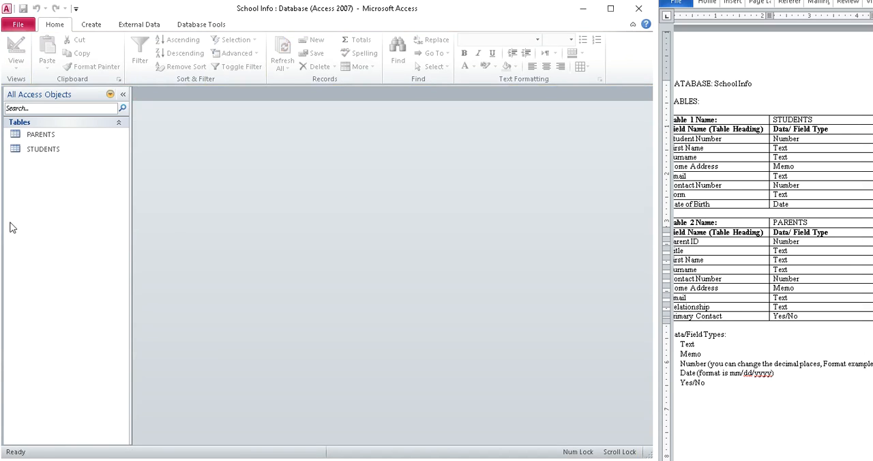